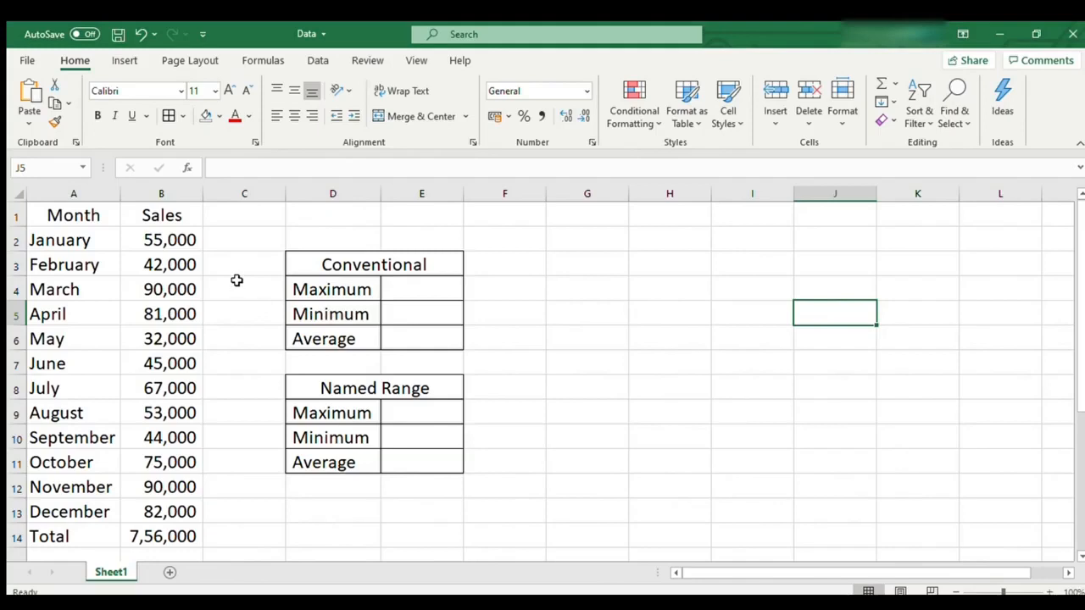
- Examine the monthly sales data in columns A and B and the Conventional and Named Range summary tables
left_click_drag(92, 213, 72, 511)
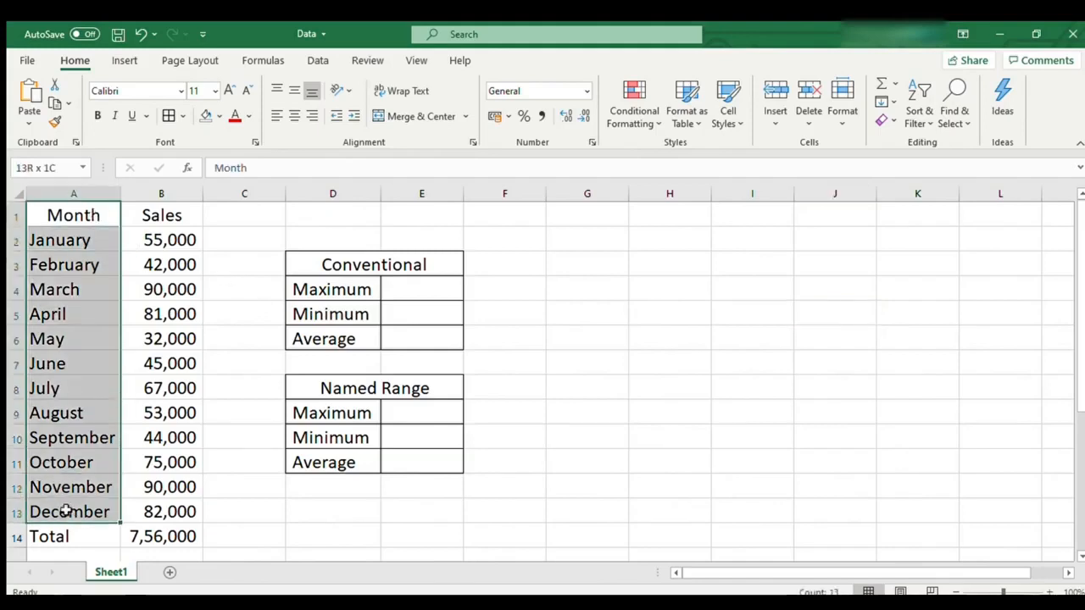
left_click_drag(160, 217, 156, 536)
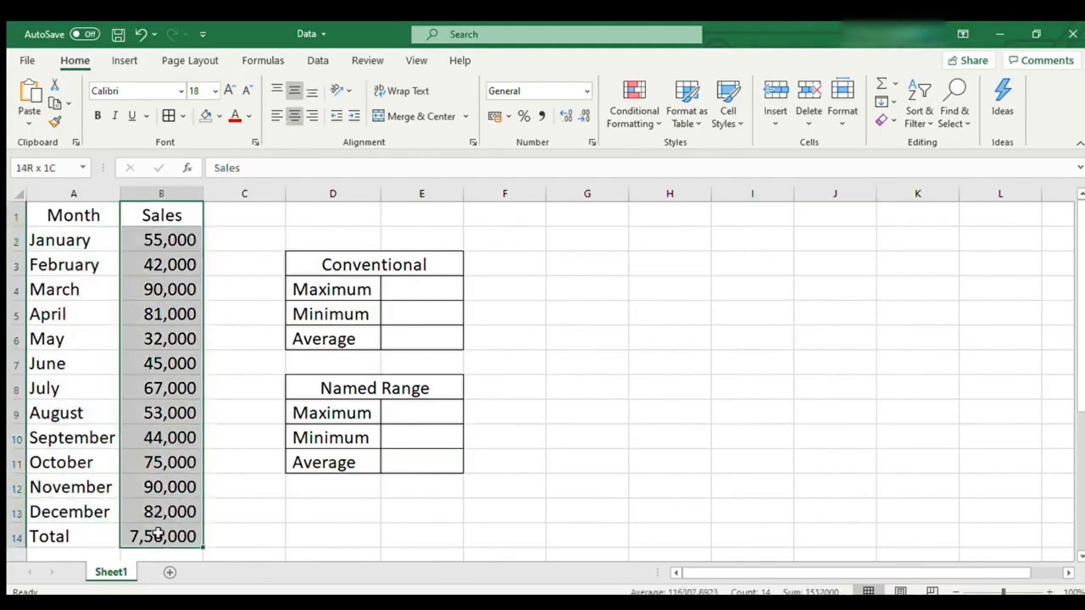
left_click(562, 342)
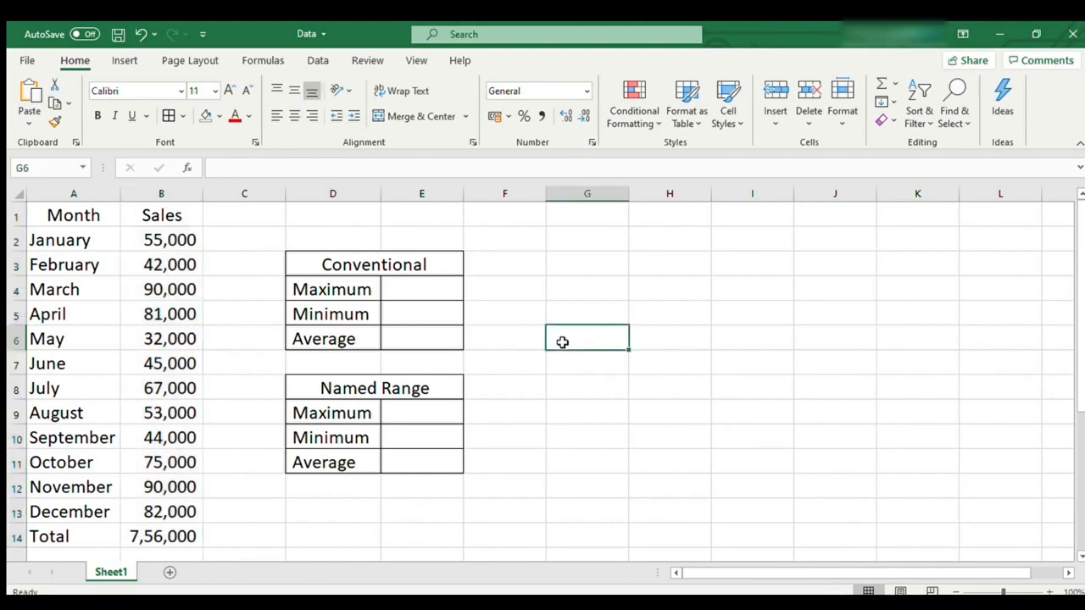
left_click_drag(351, 288, 372, 333)
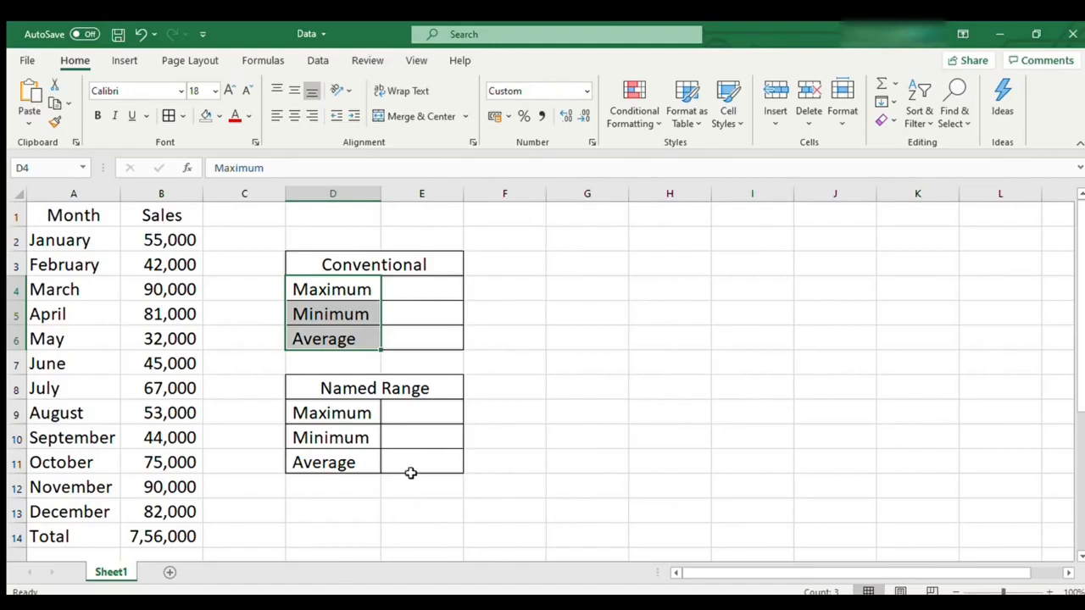
left_click(532, 441)
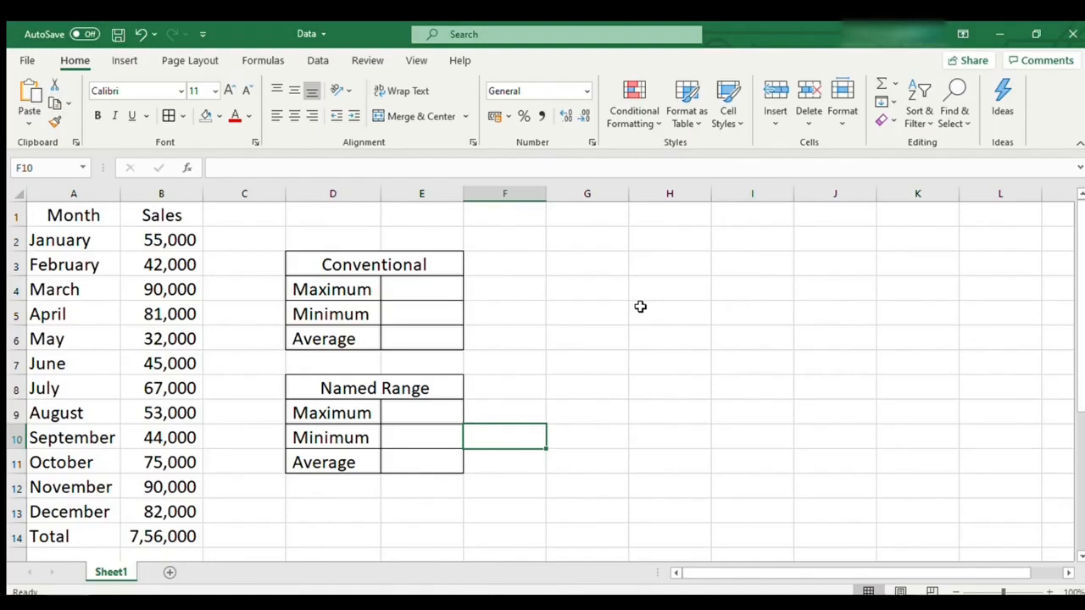
left_click(640, 307)
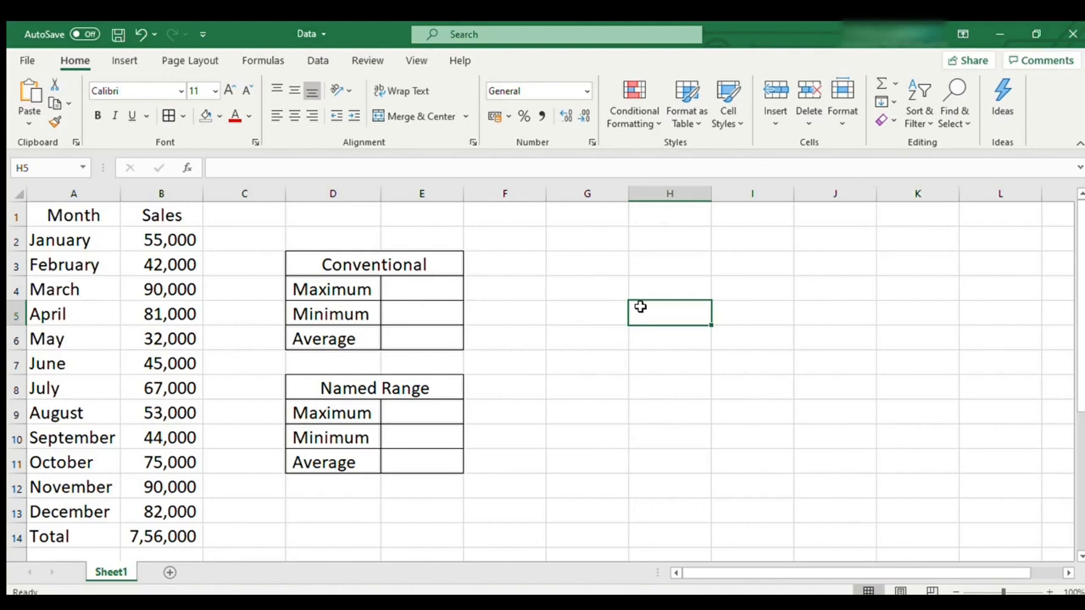
left_click(393, 267)
left_click(423, 388)
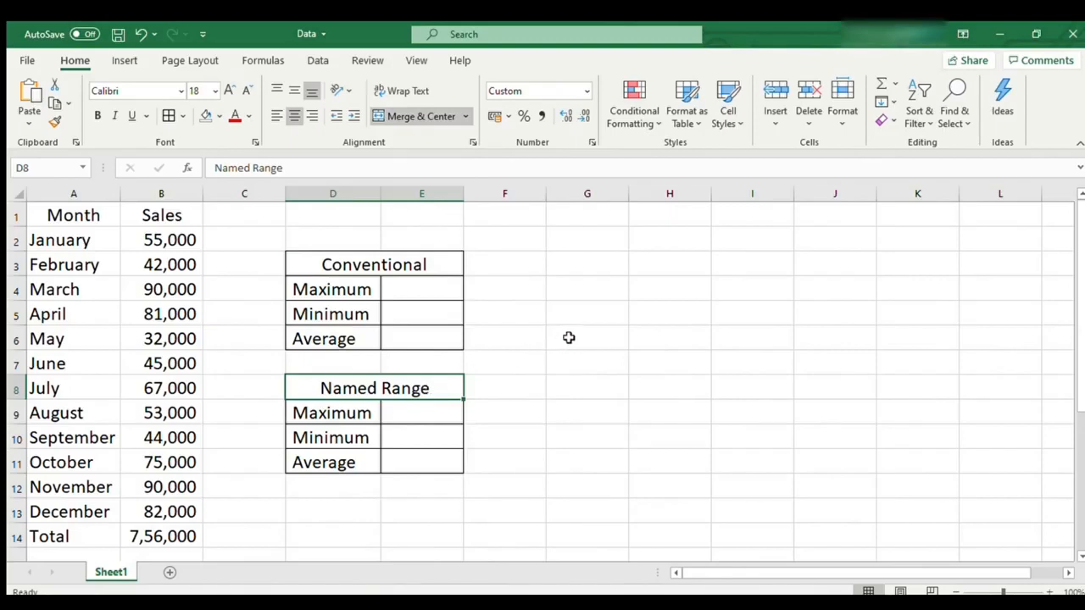
- Calculate the Conventional table's Maximum in cell E4 with the formula =max(b2:b13)
left_click(448, 288)
type("=")
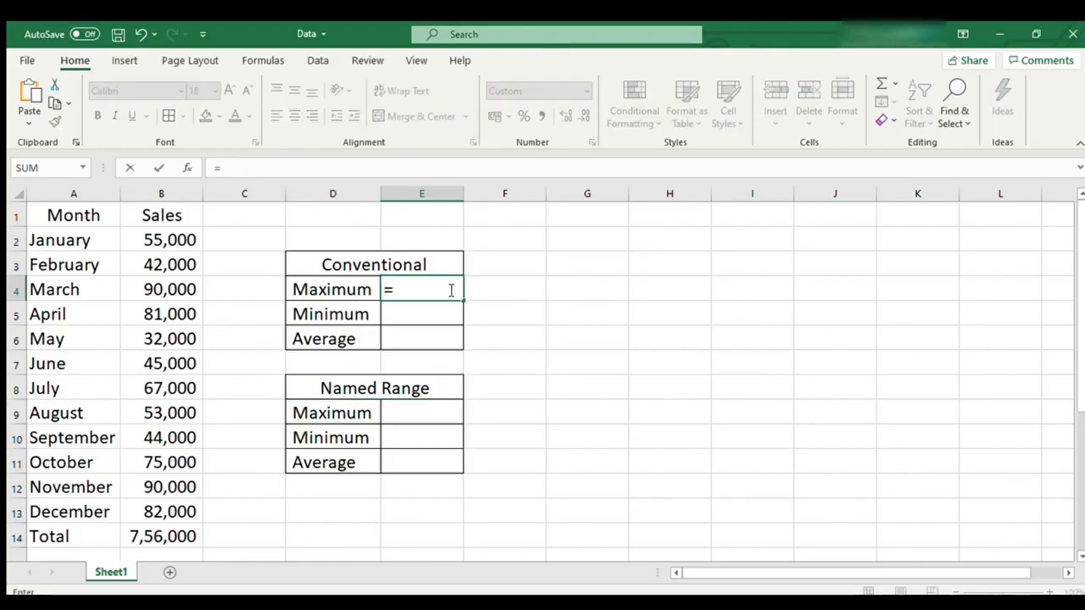
type("max(b")
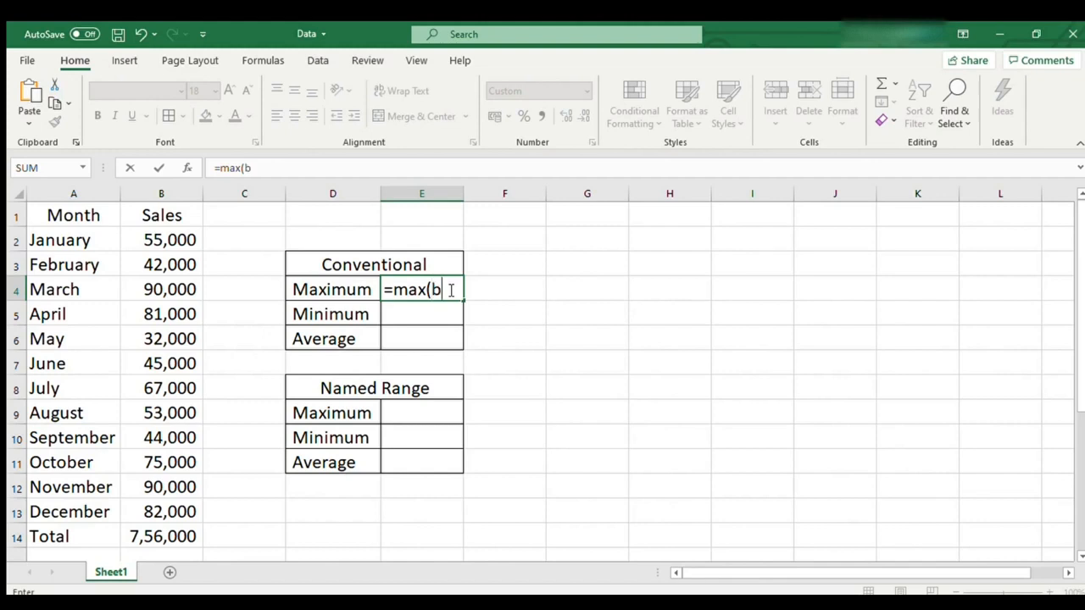
type("2:b13")
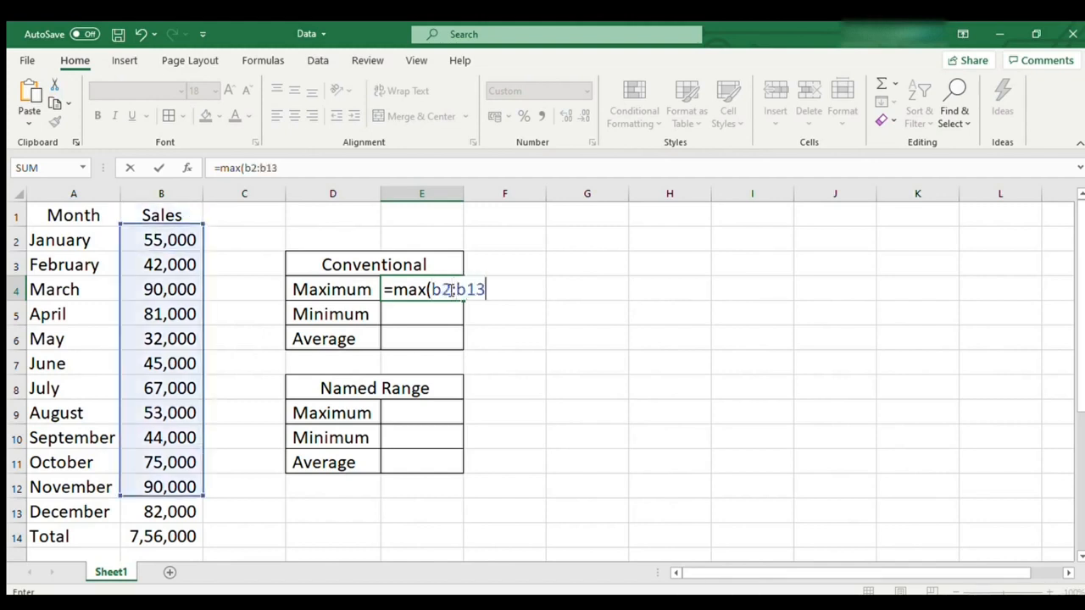
type(")")
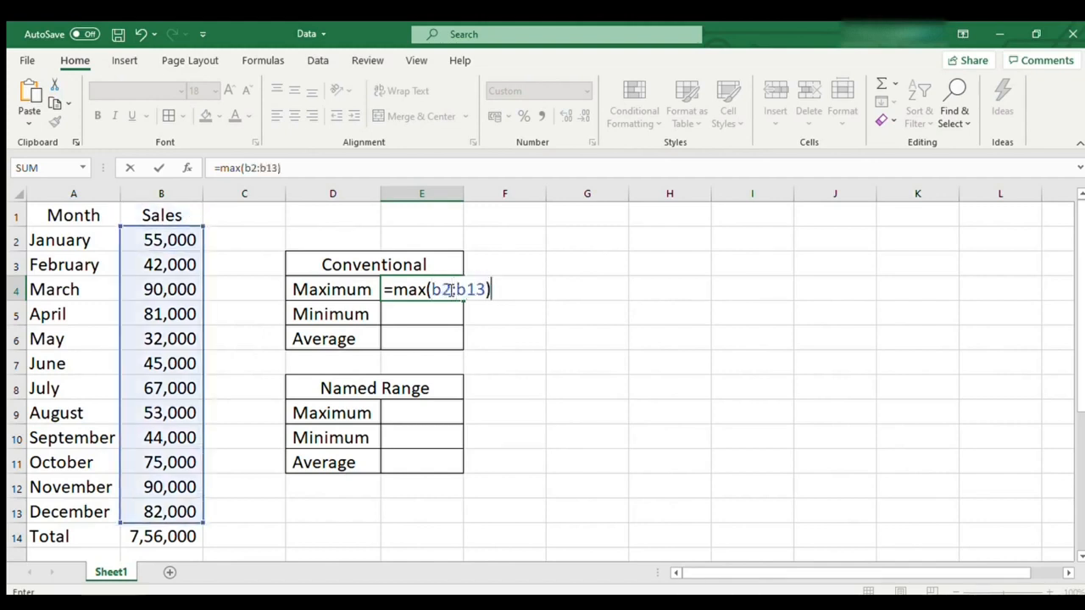
key("Return")
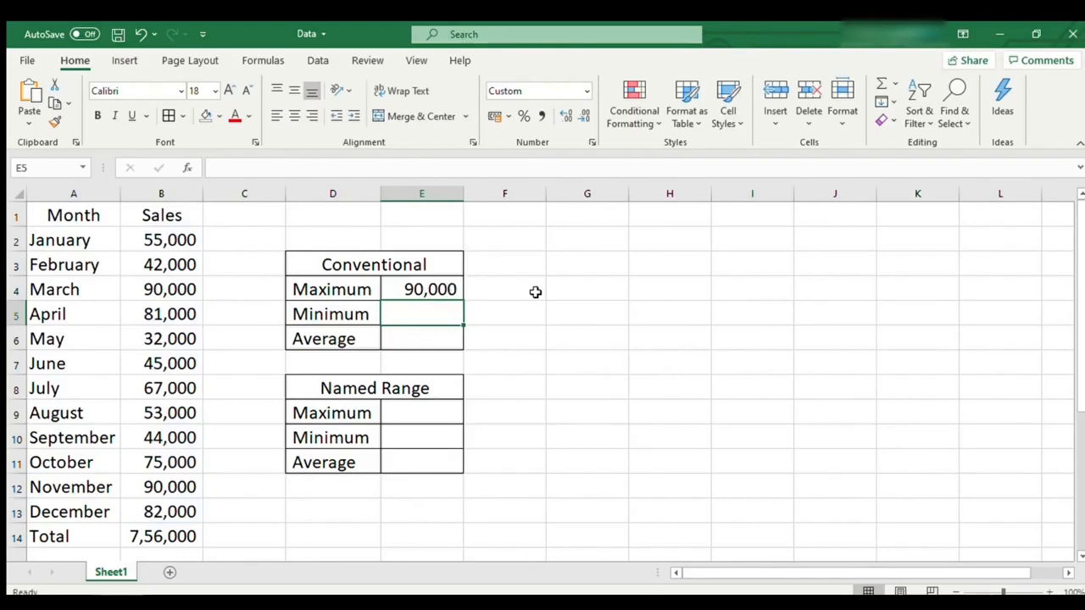
- Copy the MAX formula text from E4 into the Conventional Minimum cell E5 and change its function to MIN
key("ctrl+c")
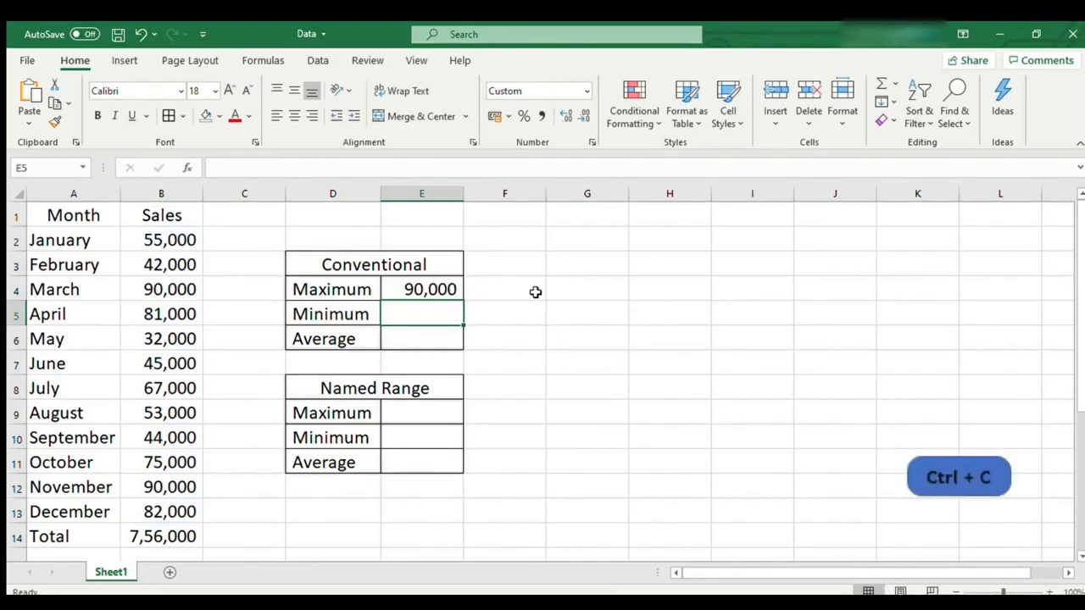
left_click(443, 288)
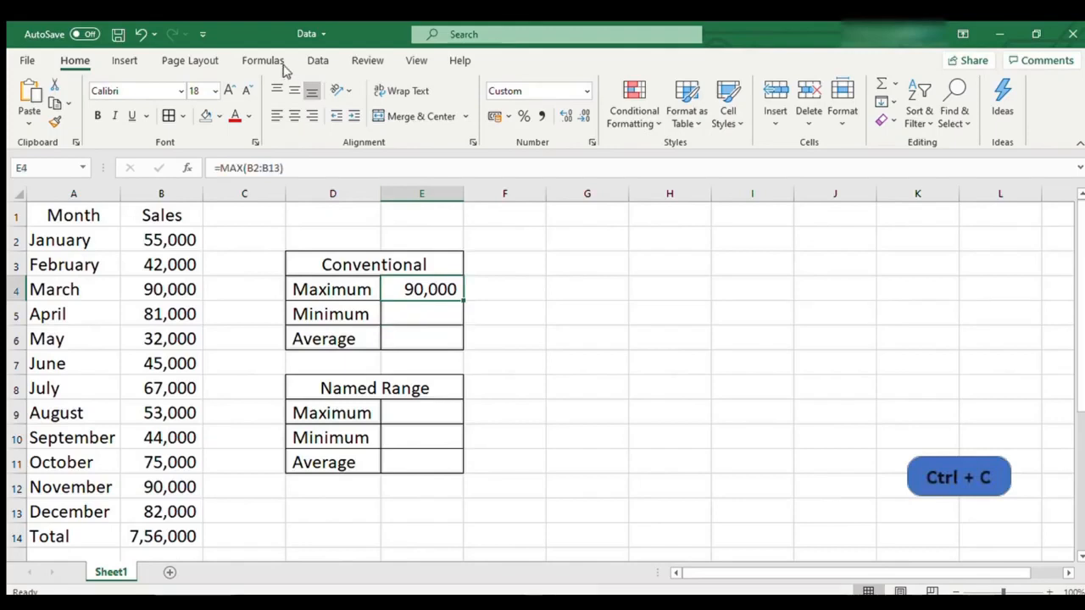
left_click_drag(304, 171, 199, 175)
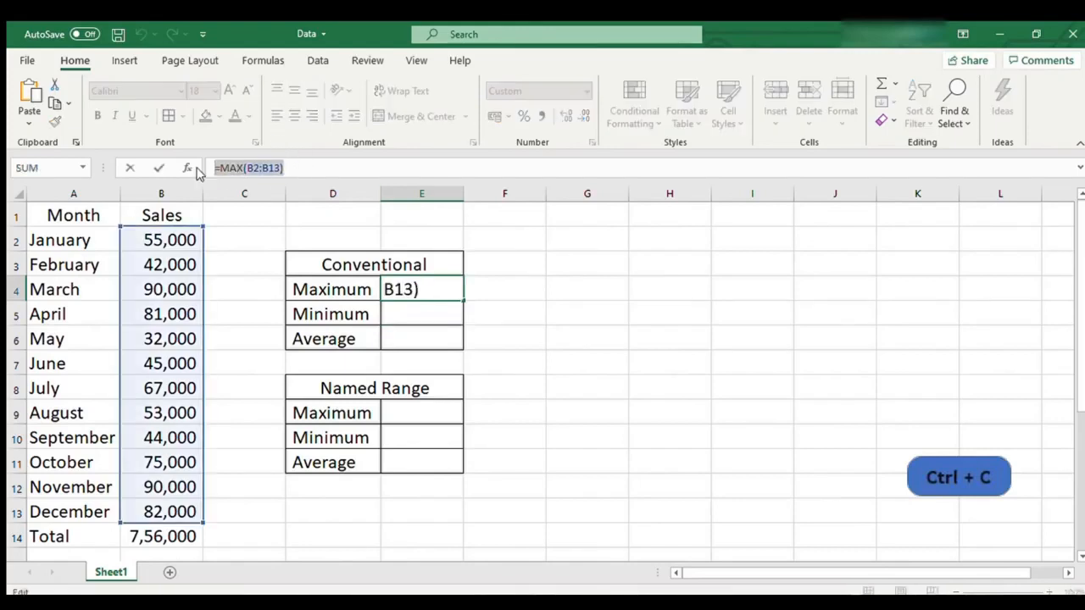
left_click(400, 314)
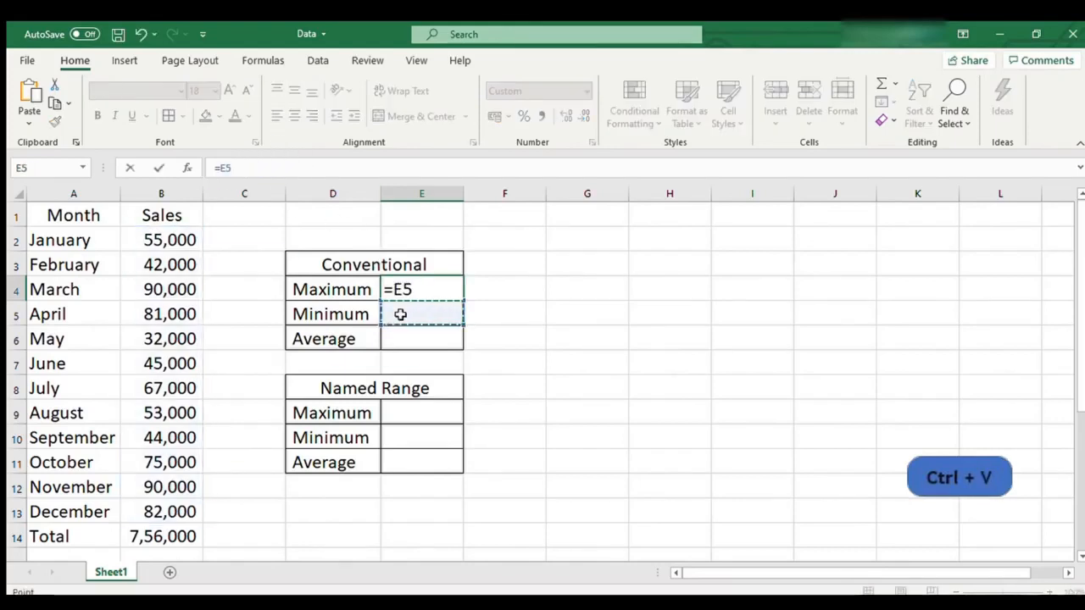
key("Escape")
left_click(400, 315)
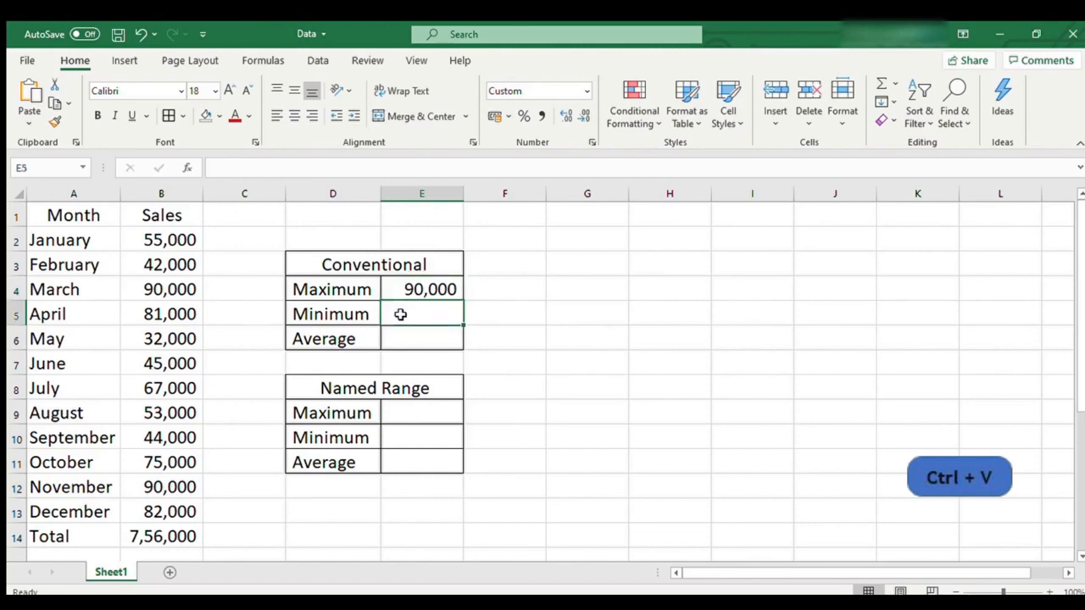
key("ctrl+v")
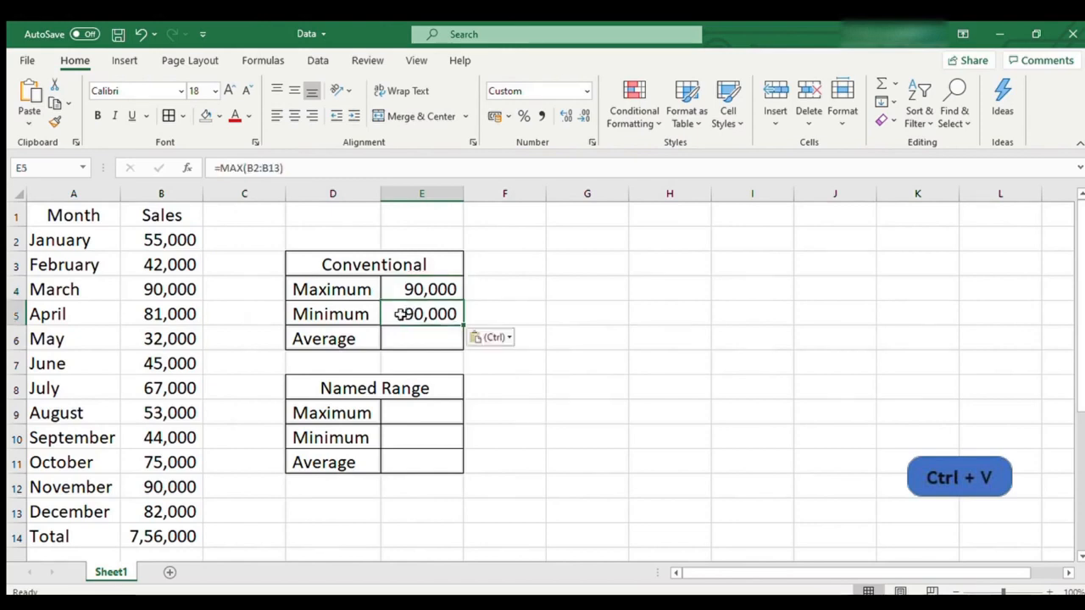
left_click(245, 168)
type("in")
key("Return")
- Copy the formula text =MIN(B2:B13) from E5 into the Conventional Average cell E6
key("ctrl+c")
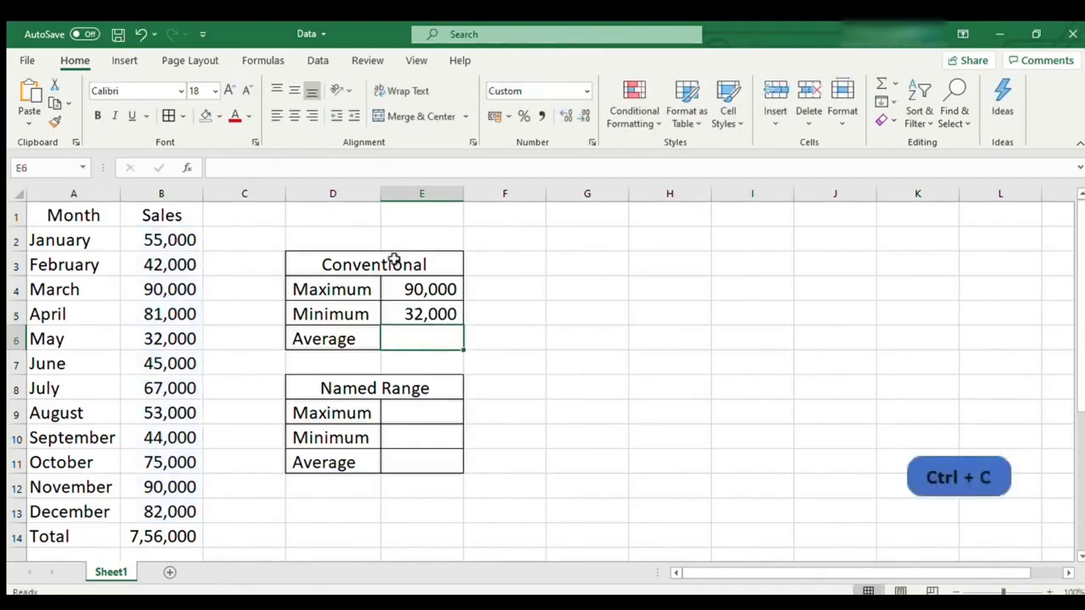
left_click(412, 318)
left_click_drag(322, 166, 214, 168)
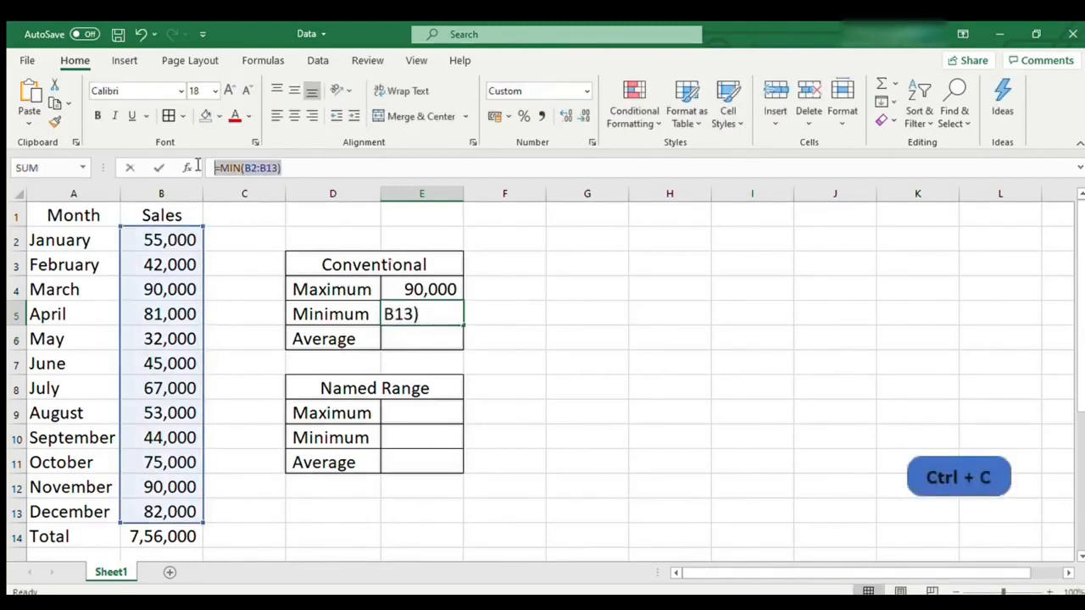
left_click(505, 335)
key("Escape")
left_click(430, 336)
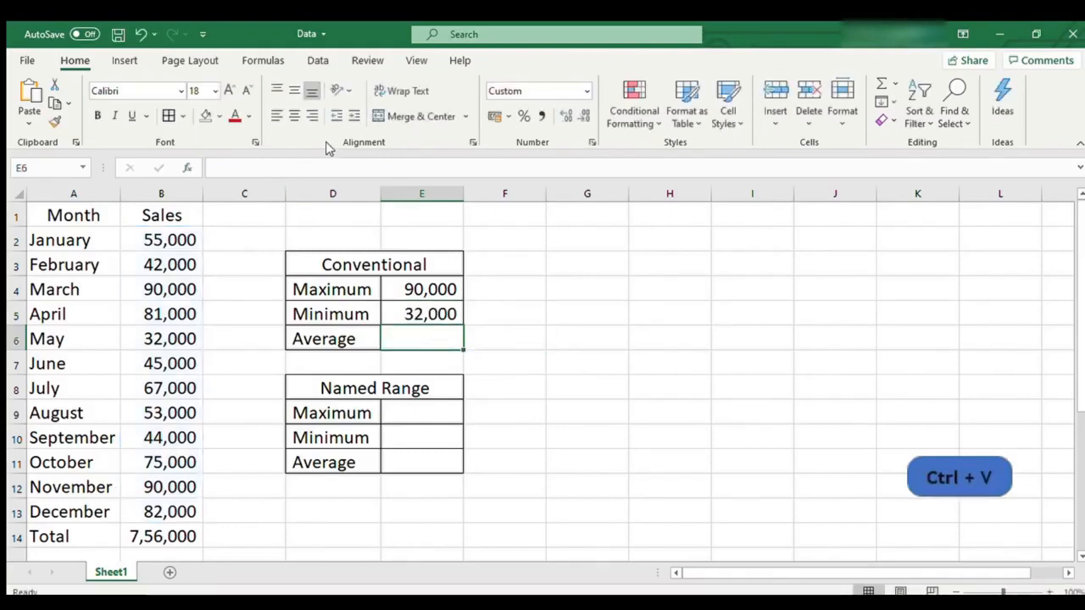
left_click(330, 171)
key("ctrl+v")
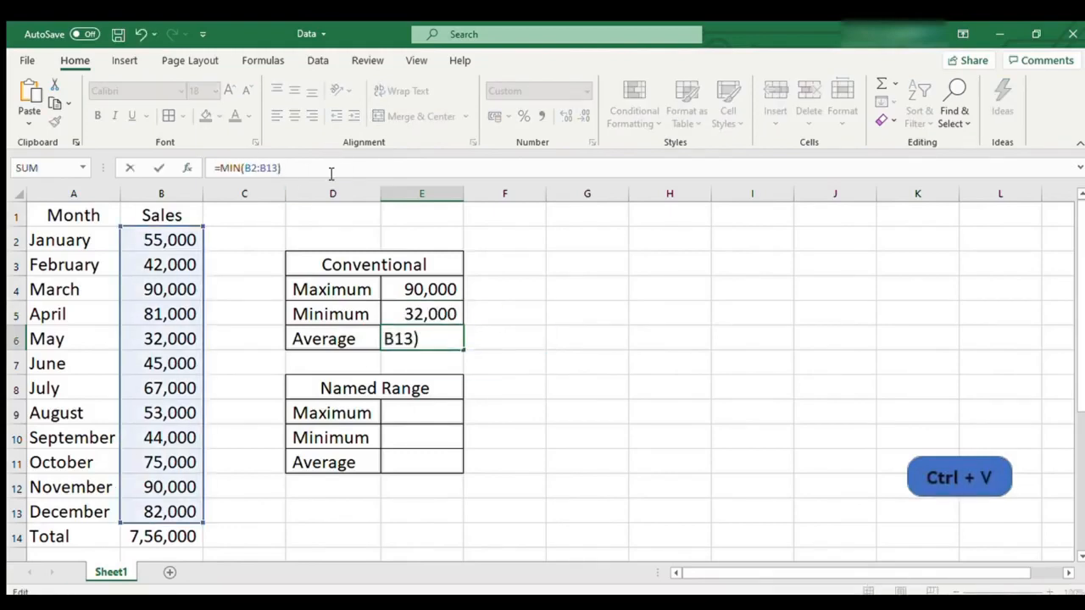
- Replace the function name in E6's formula with Average and enter the formula
key("Left")
key("Left")
key("Left")
key("Left")
key("Left")
key("shift+Left")
key("shift+Left")
key("shift+Left")
type("Average")
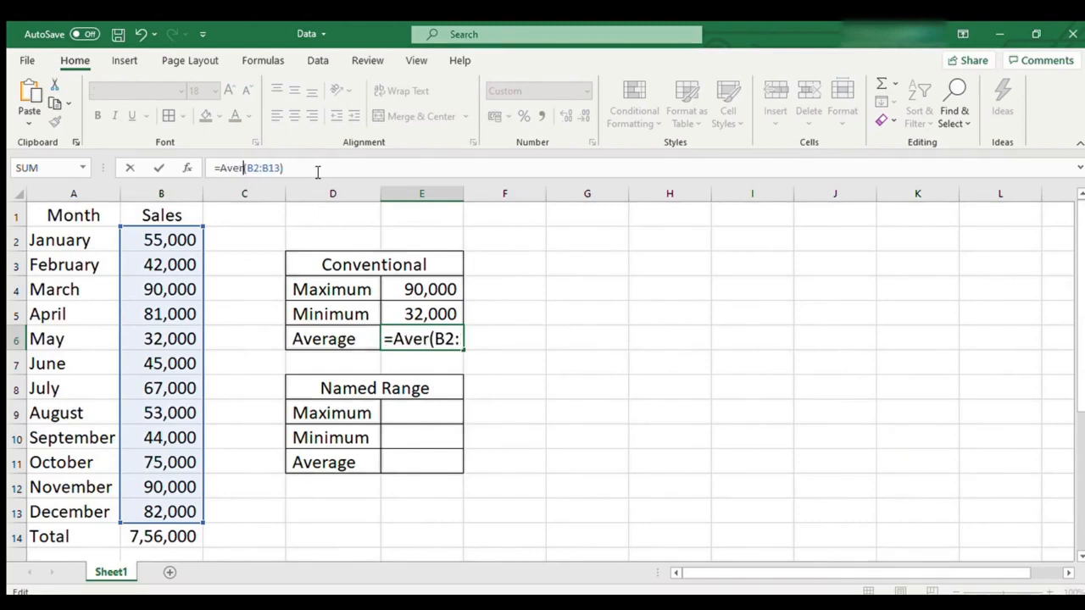
key("Return")
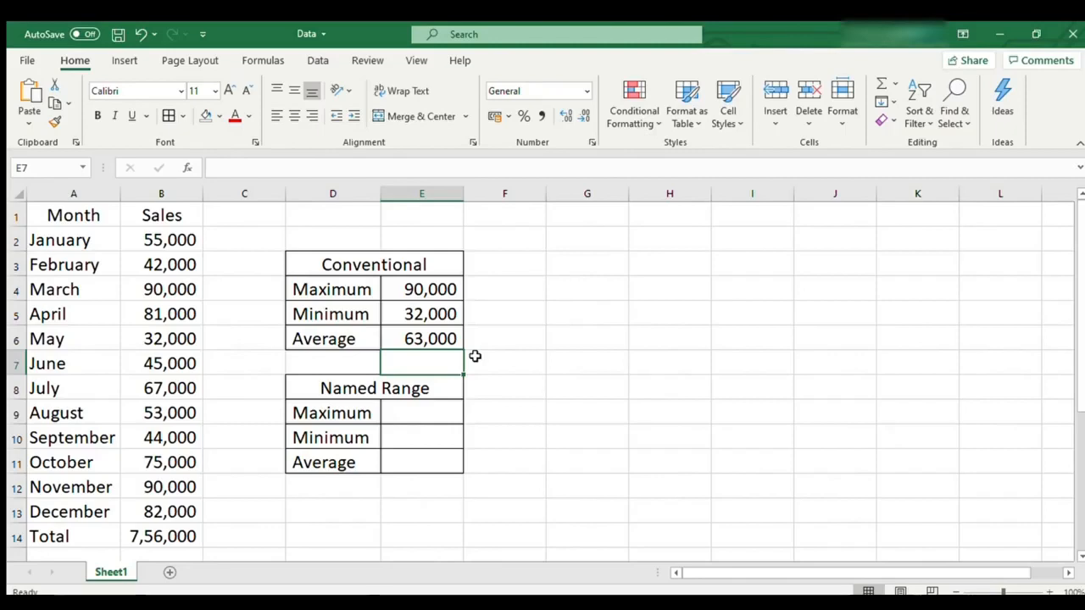
- Define a name "sales" with scope Sheet1 that refers to the monthly sales cells B2:B13
left_click(510, 385)
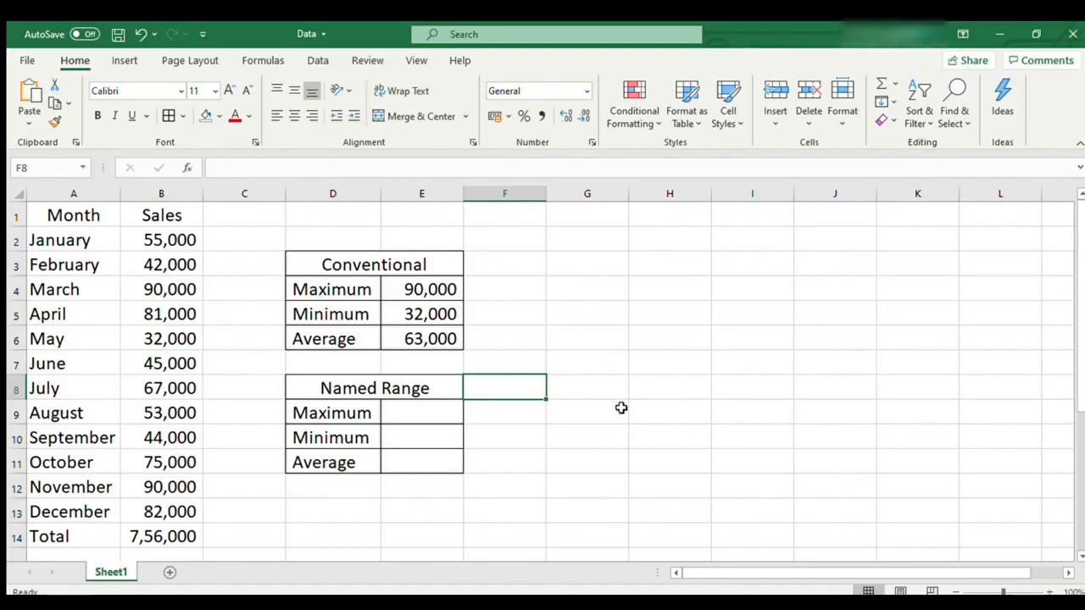
left_click(263, 60)
left_click(508, 85)
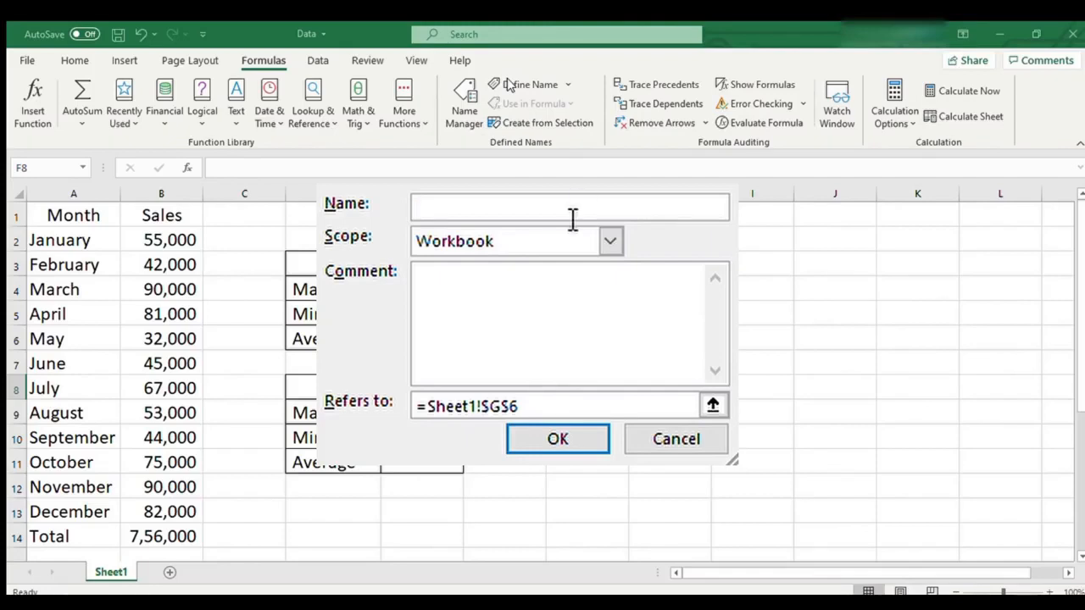
type("sales")
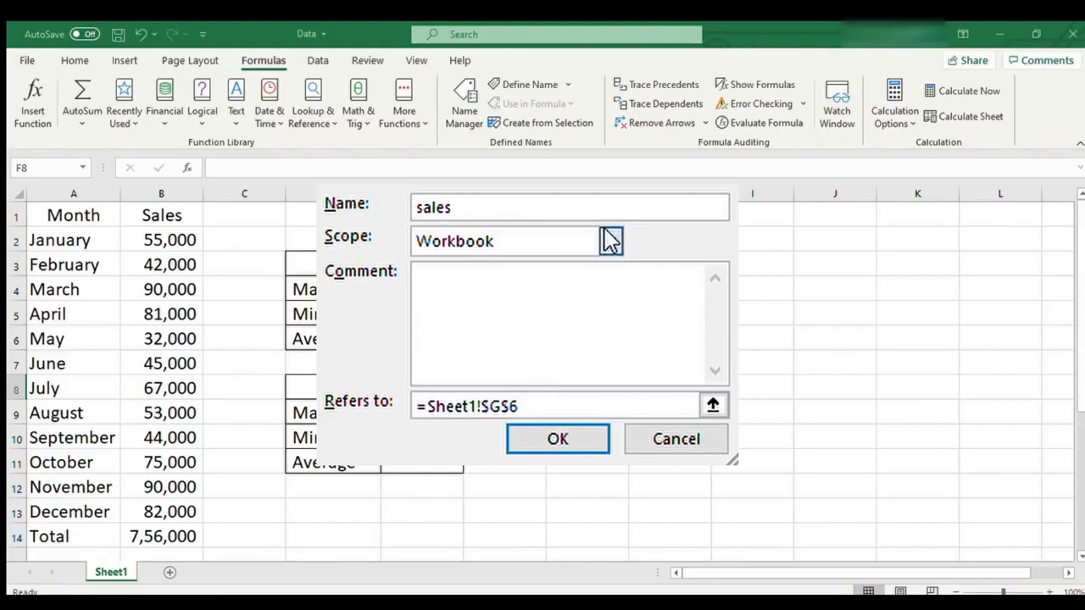
key("Down")
left_click(570, 320)
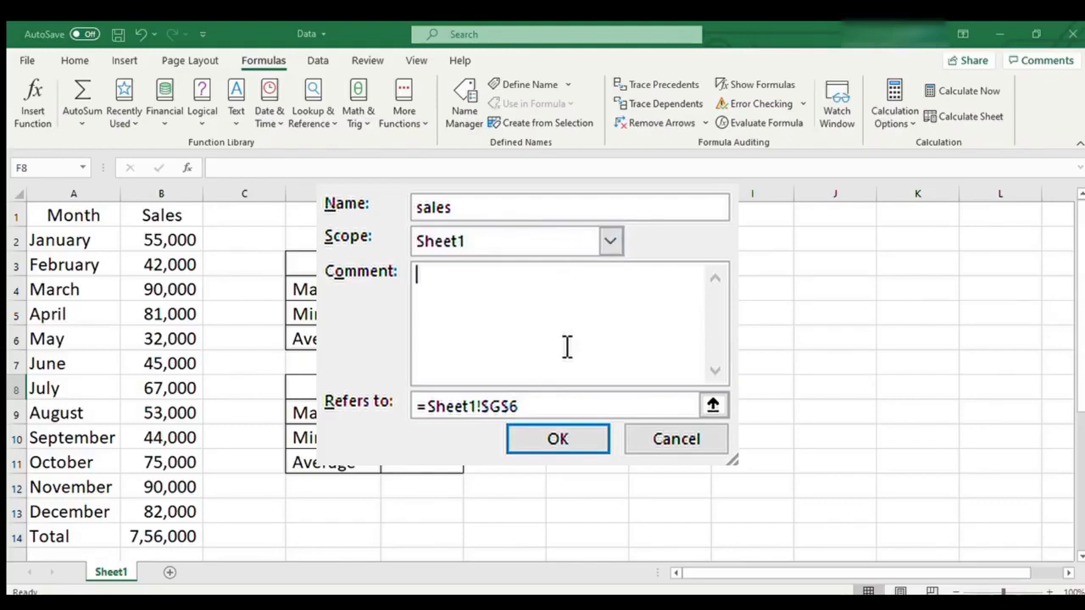
left_click(711, 411)
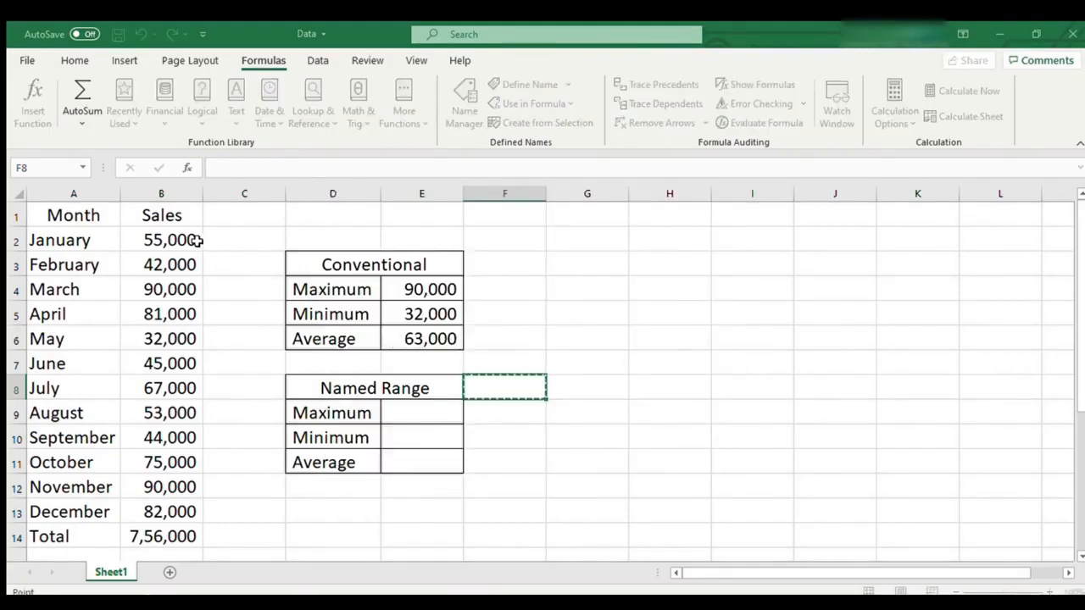
left_click_drag(178, 239, 180, 511)
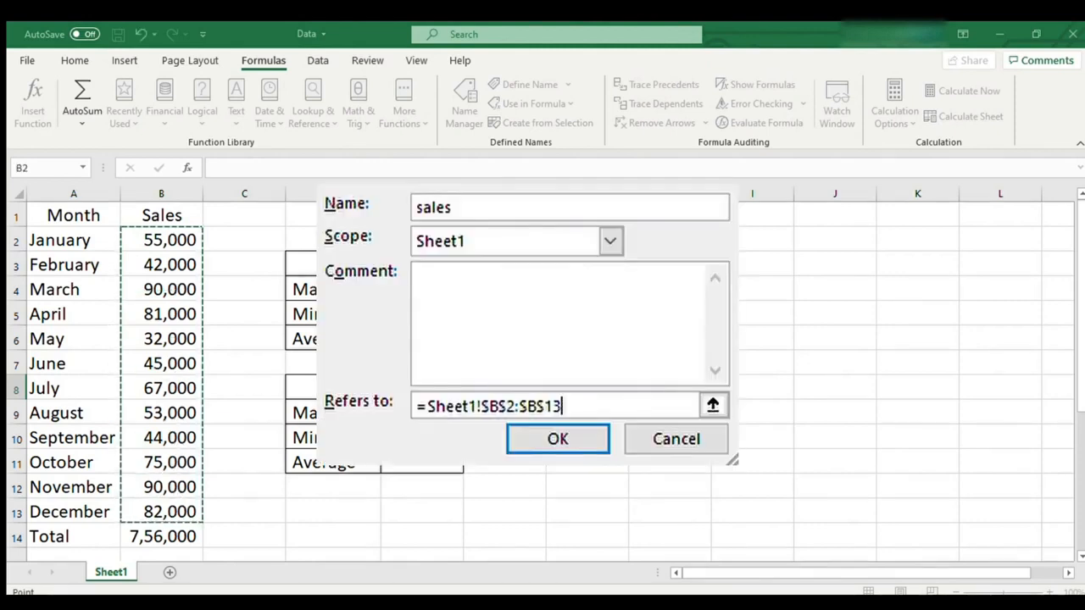
left_click(552, 450)
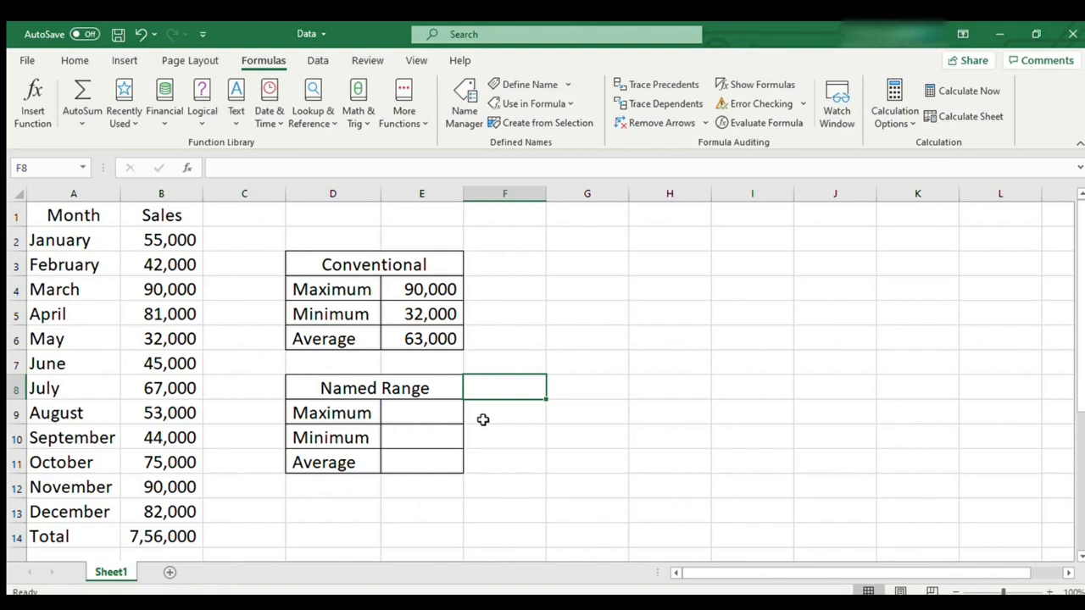
- Calculate the Named Range table's Maximum in cell E9 with the formula =max(sales)
left_click(422, 413)
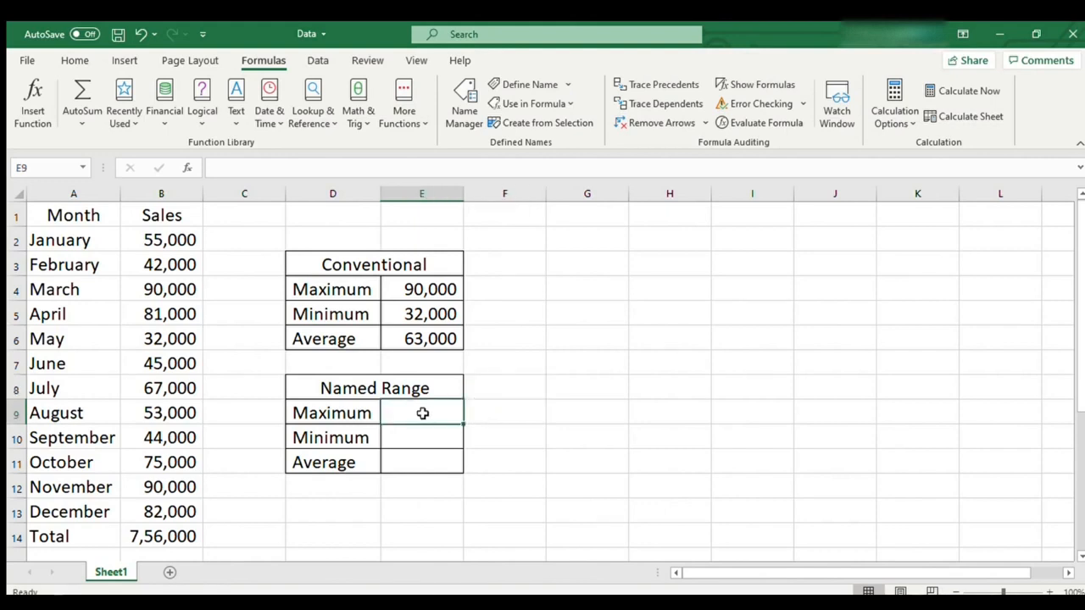
type("=max(")
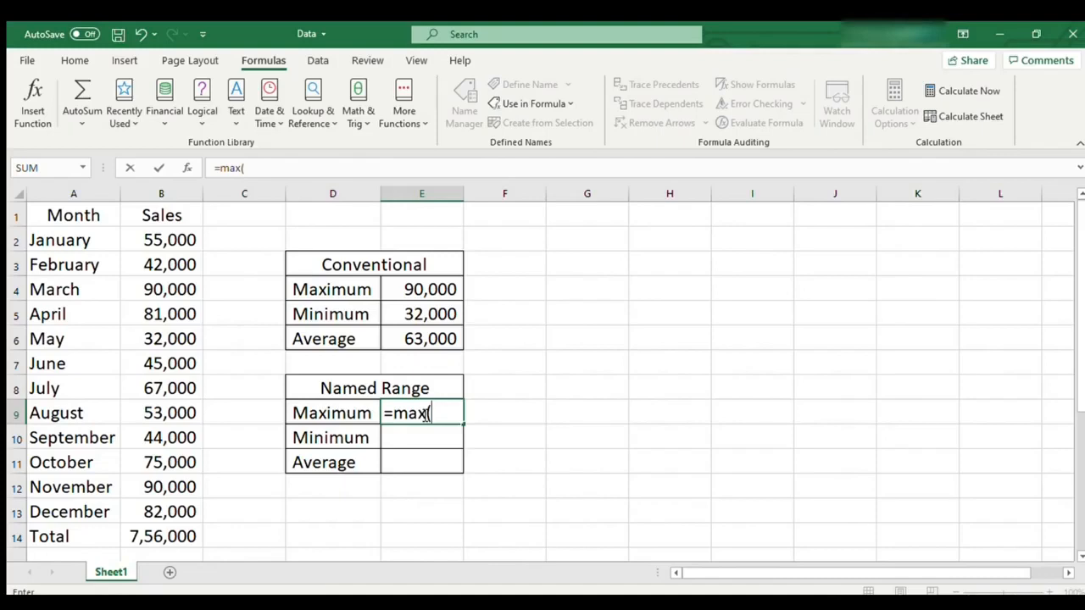
type("sales)")
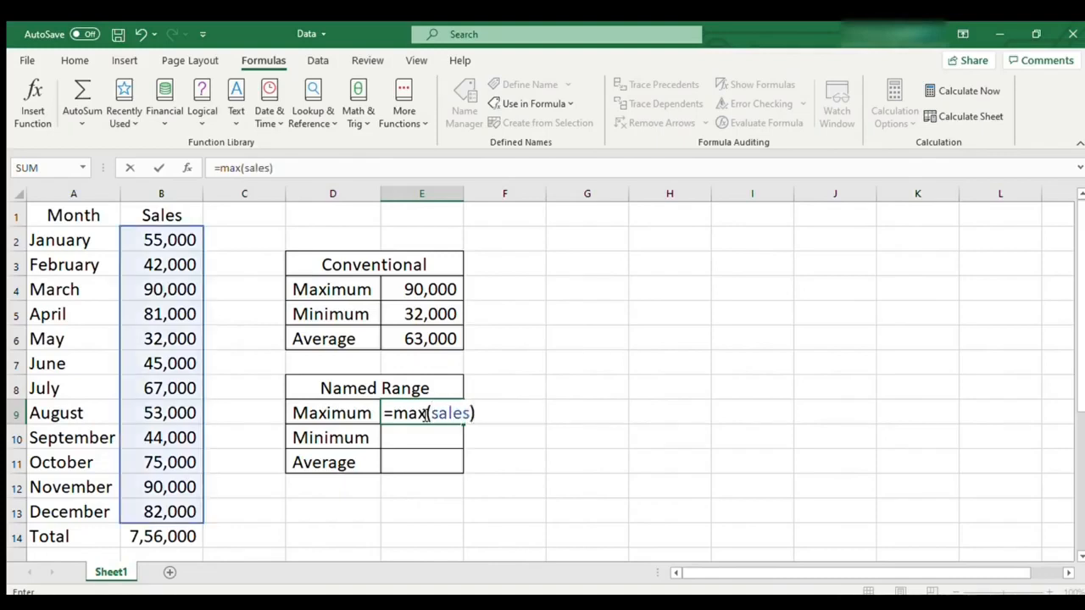
key("Return")
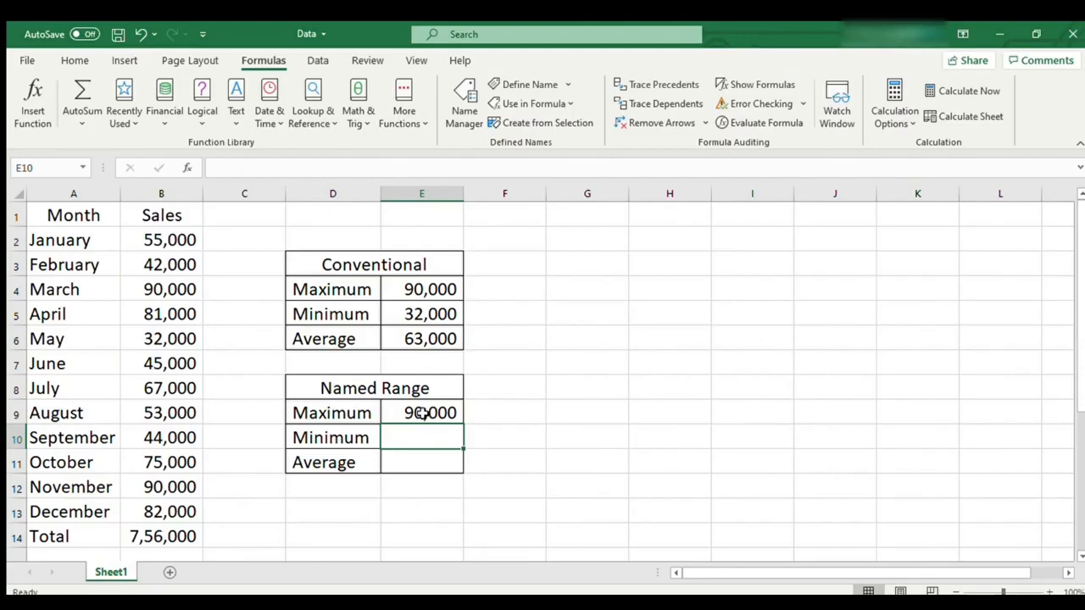
- Copy the Maximum formula from E9 into the Named Range table's Minimum cell E10
key("Up")
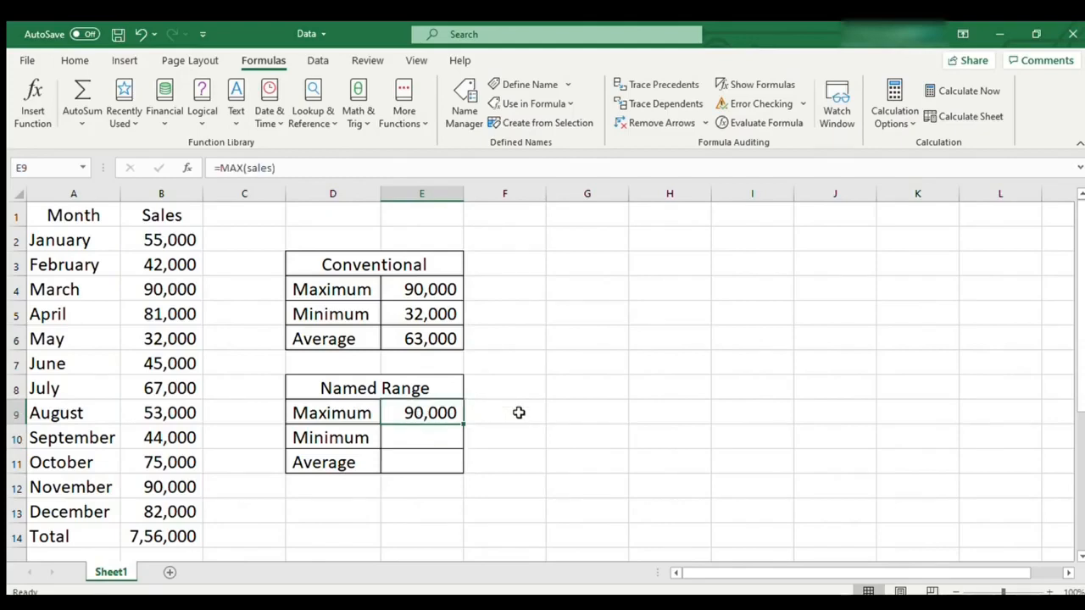
key("ctrl+c")
key("Down")
key("ctrl+v")
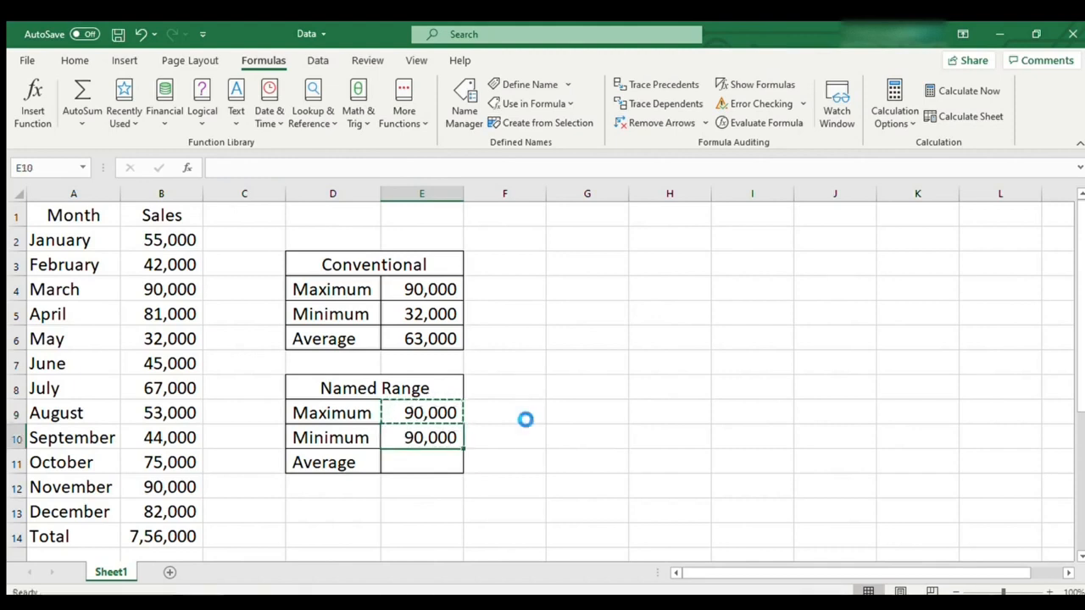
- Replace the function name in E10's formula with Min, keeping the sales argument, and enter the formula
key("F2")
key("ctrl+c")
key("Left")
key("Left")
key("Left")
key("Left")
key("Left")
key("Left")
key("Left")
key("ctrl+v")
key("shift+Left")
key("shift+Left")
key("shift+Left")
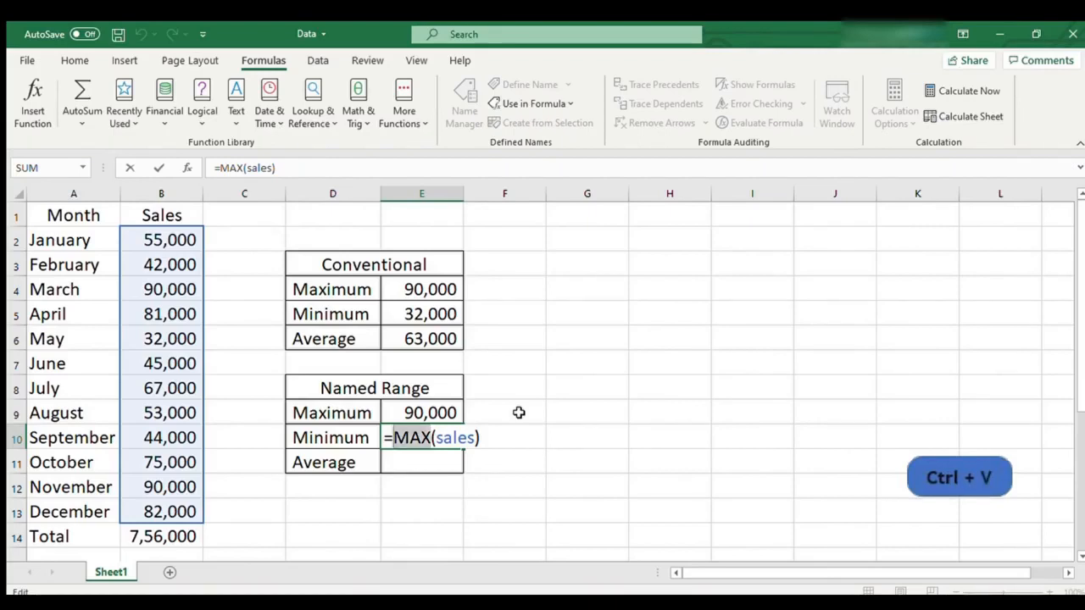
type("M")
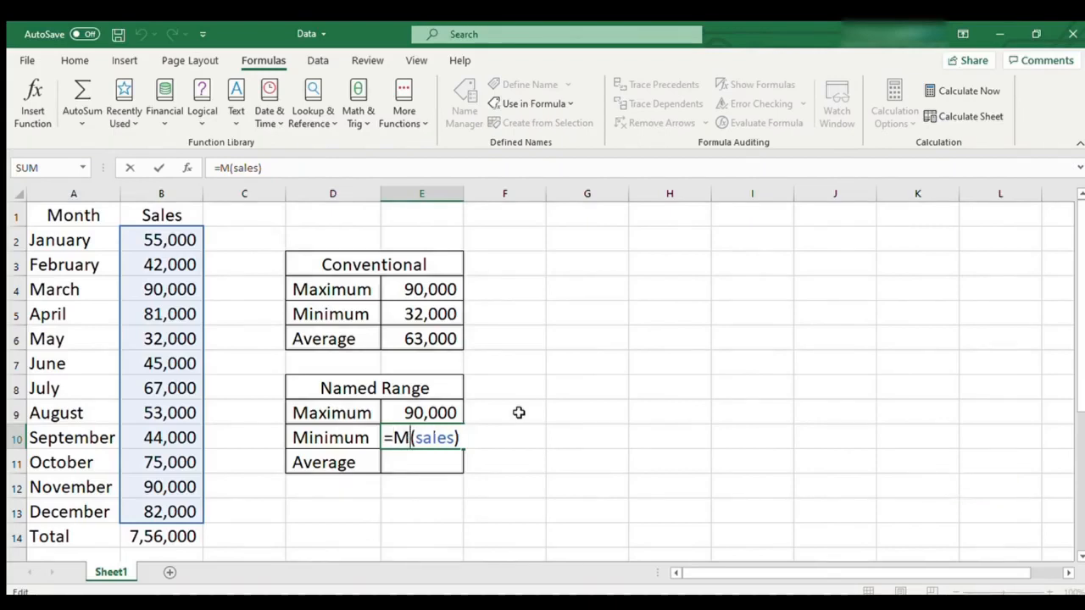
type("in")
key("ctrl+c")
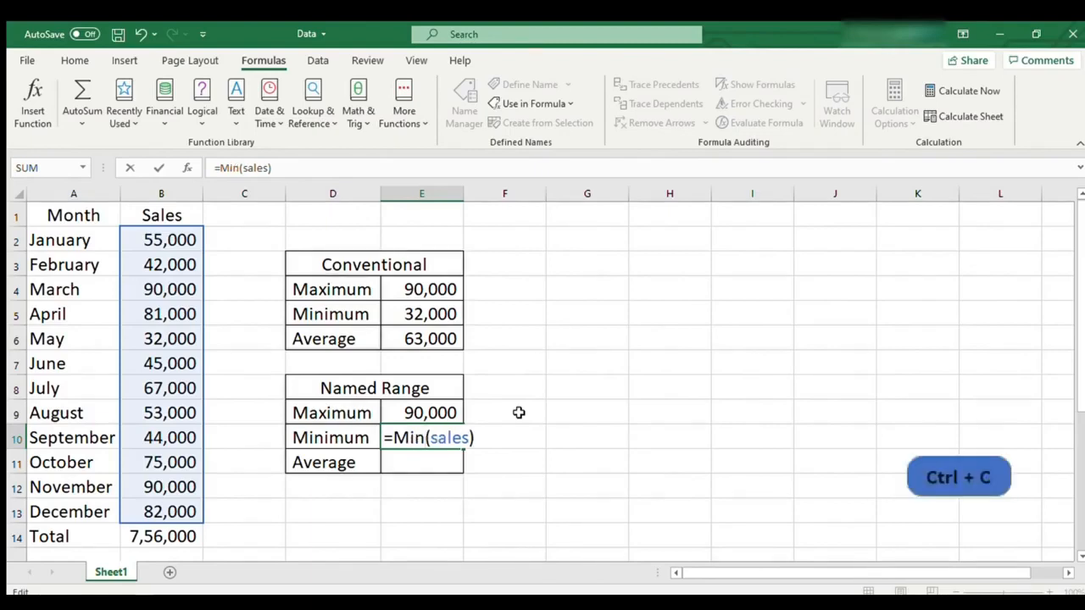
key("Return")
- Copy the Minimum formula from E10 into the Named Range table's Average cell E11
key("Up")
key("ctrl+c")
key("Down")
key("ctrl+v")
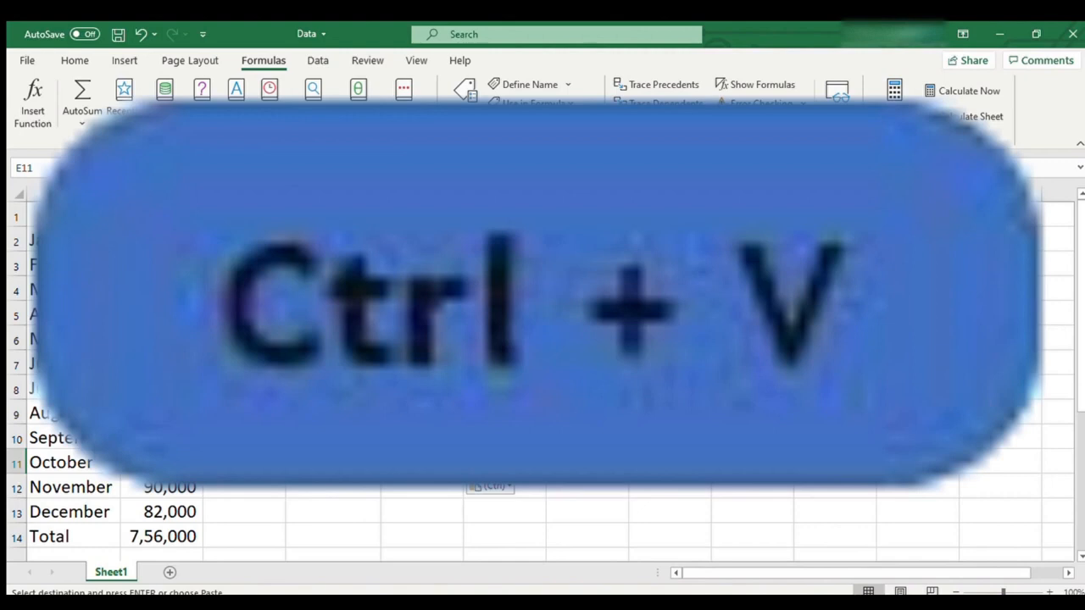
- Replace the function name in E11's formula with Average and enter it as =Average(sales)
key("F2")
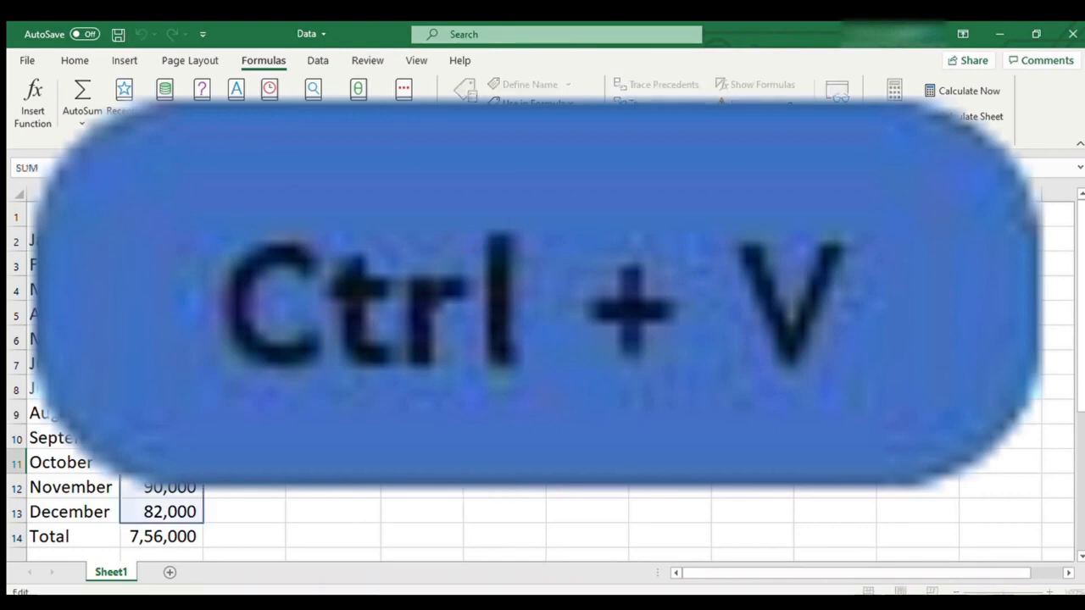
key("Right")
key("shift+Right")
key("shift+Right")
key("shift+Right")
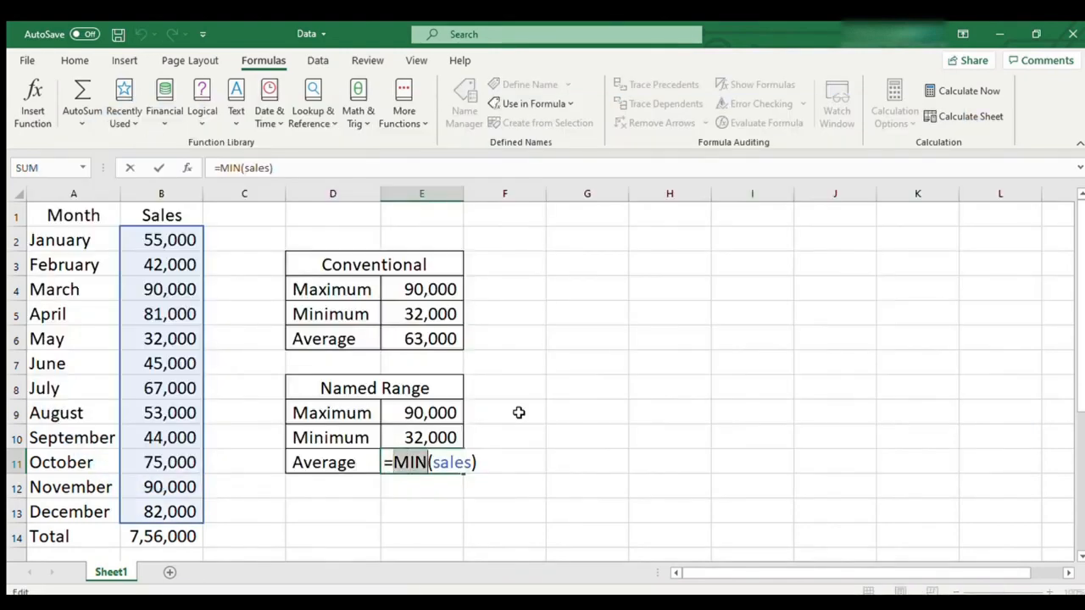
type("Average")
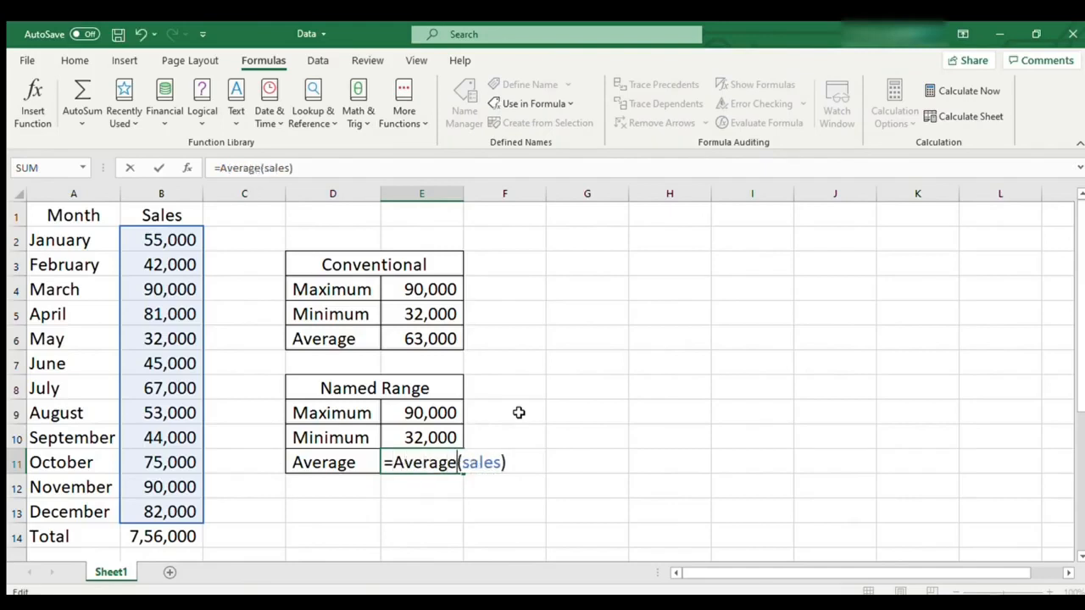
key("Return")
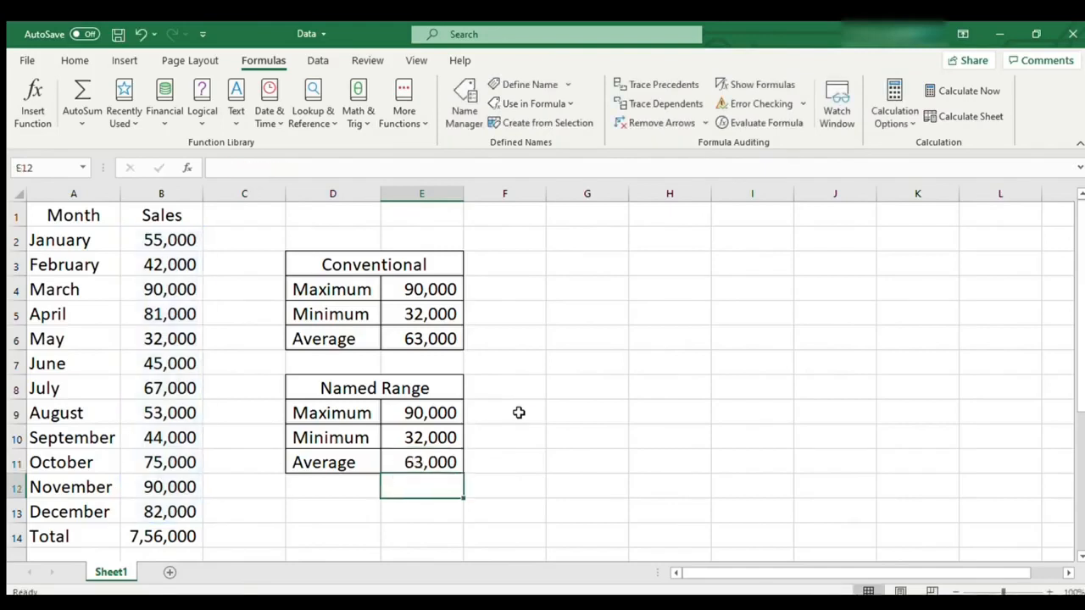
- Compare the arguments of the Maximum formulas in Conventional cell E4 and Named Range cell E9, leaving both formulas unedited
left_click(519, 413)
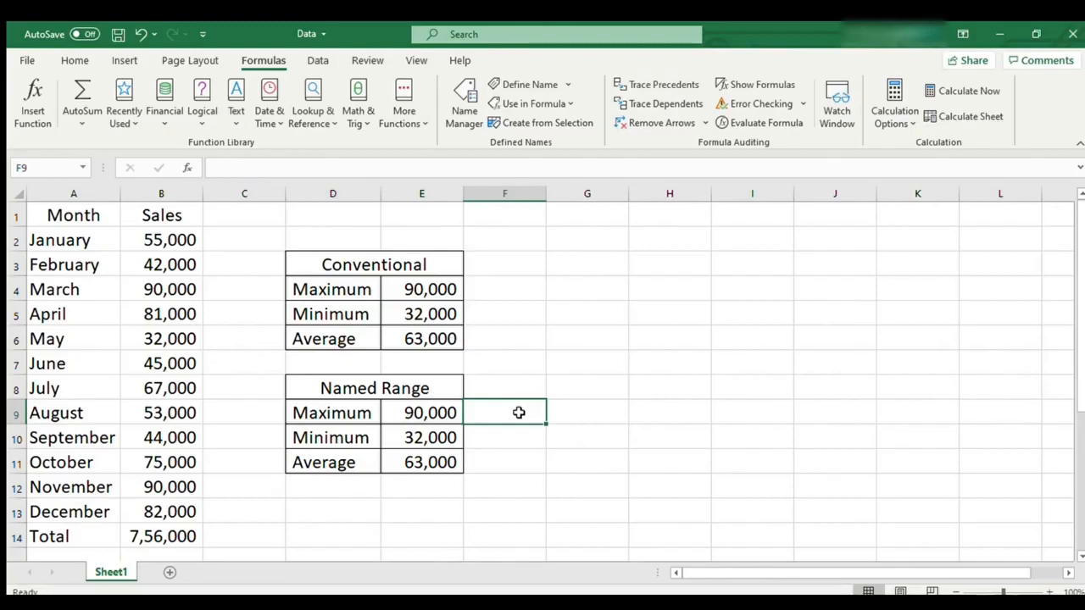
left_click(444, 285)
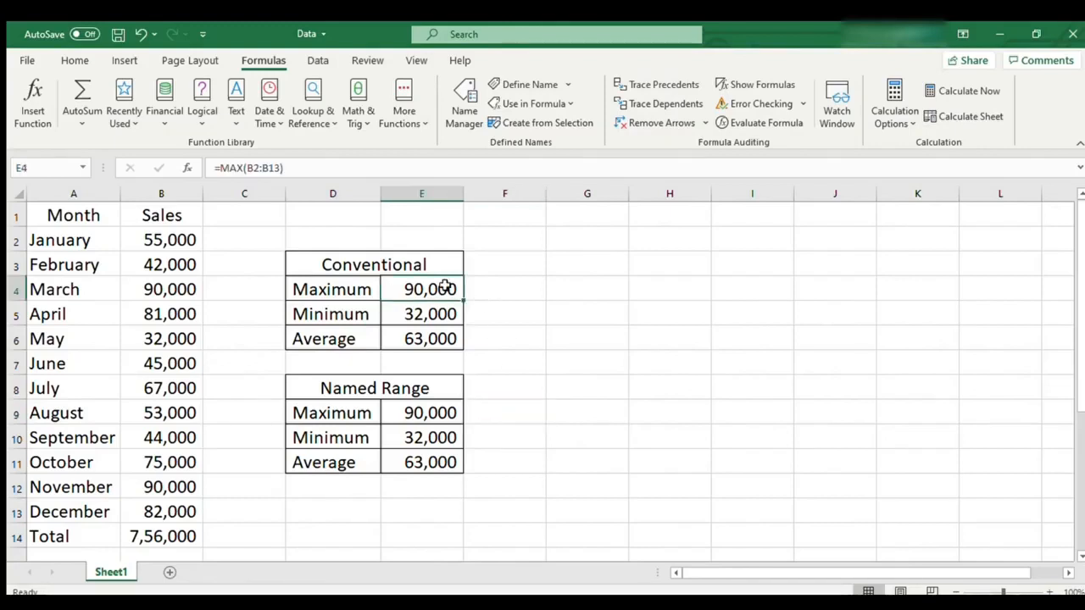
left_click_drag(246, 169, 282, 169)
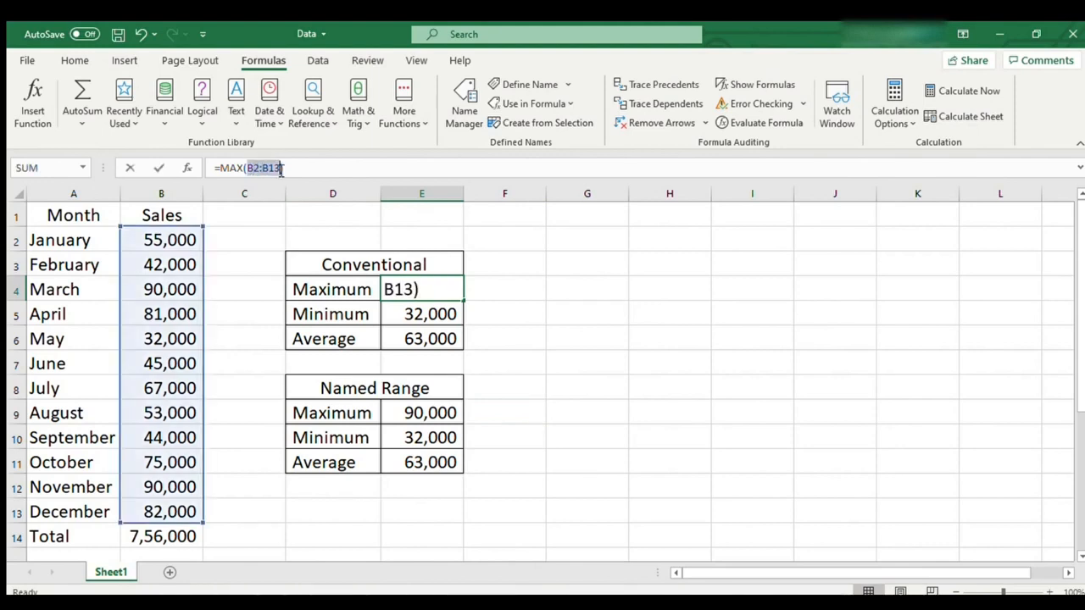
key("Escape")
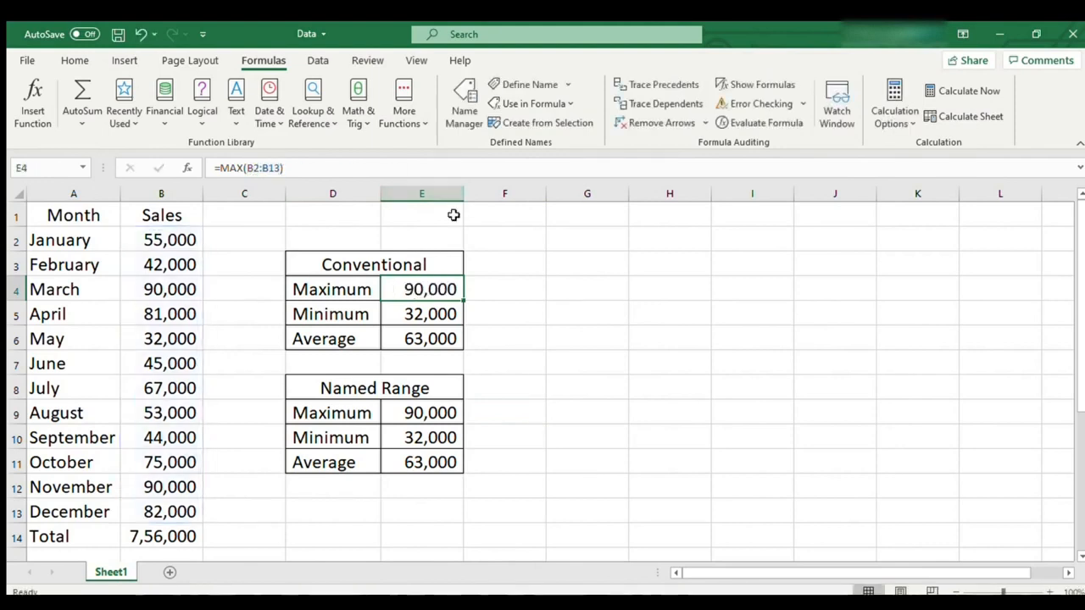
left_click(448, 411)
left_click(261, 167)
double_click(262, 167)
key("Escape")
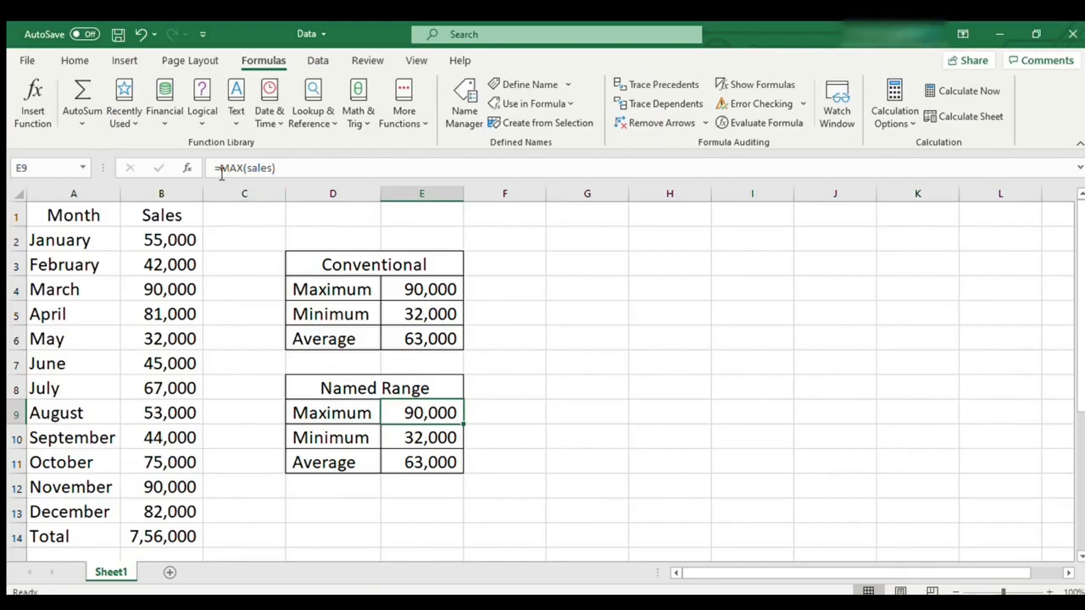
left_click_drag(285, 167, 212, 167)
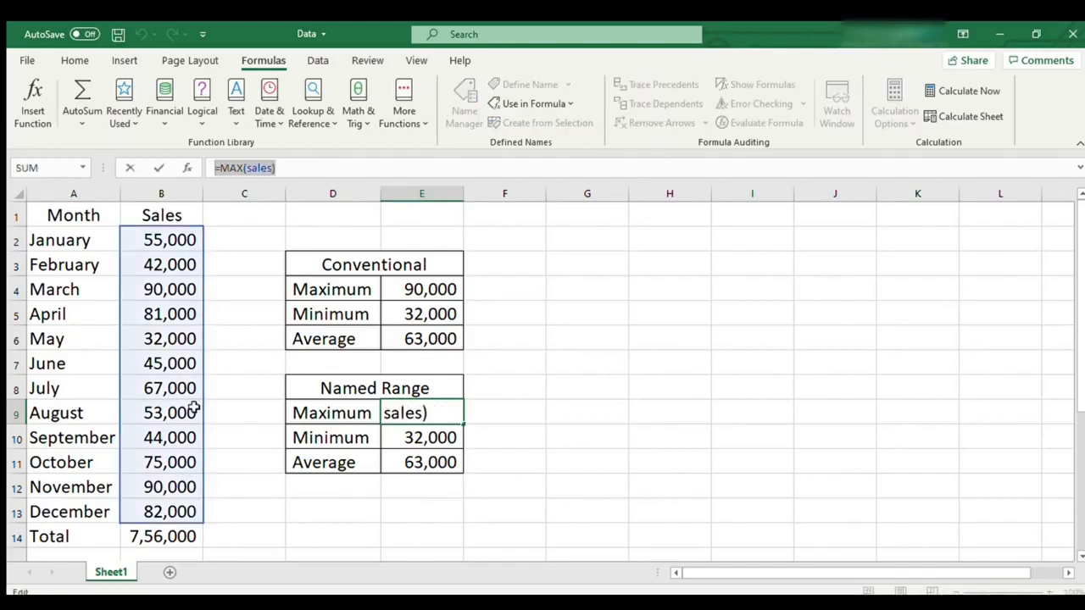
left_click(572, 407)
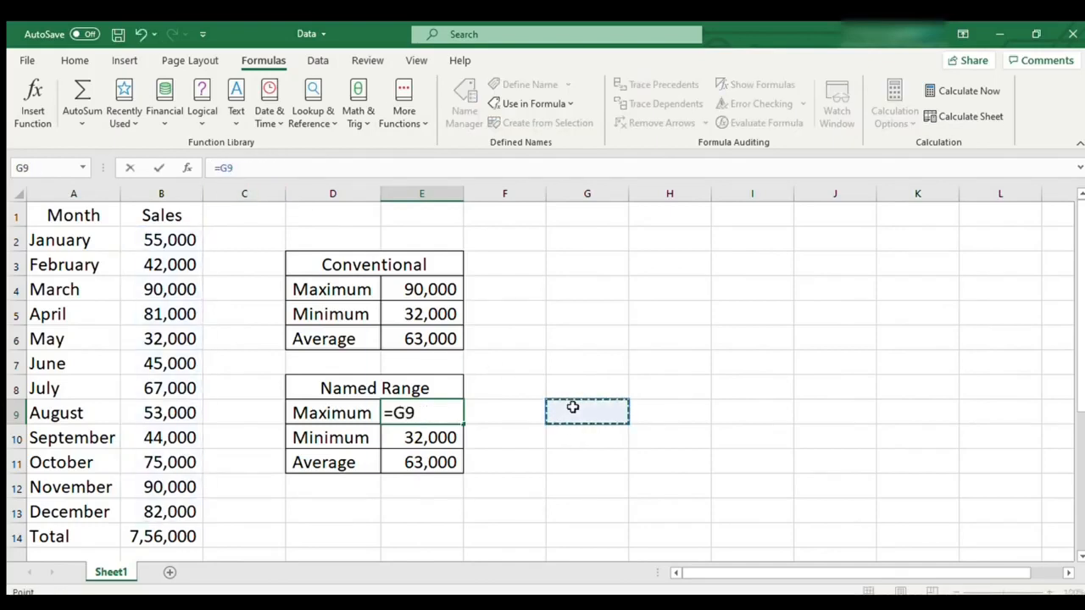
key("Escape")
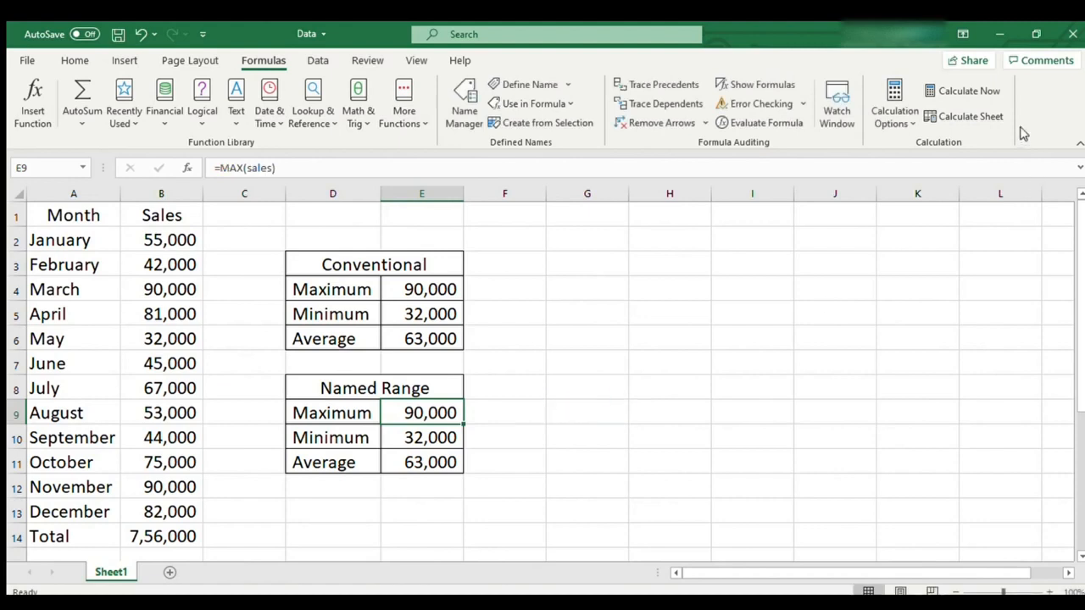